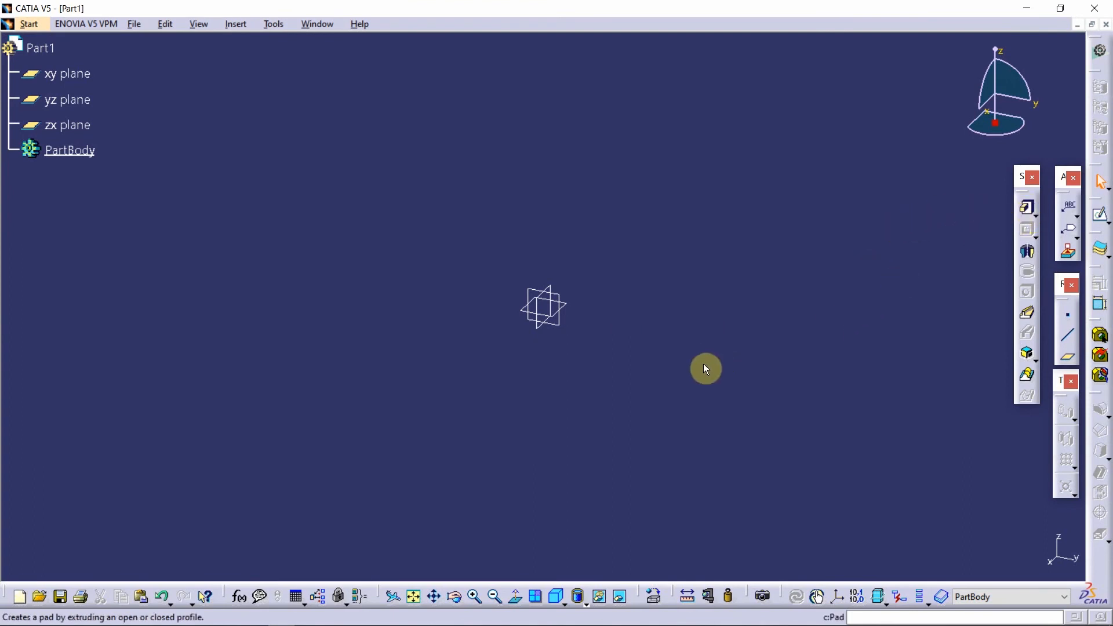
drag(470, 243, 603, 369)
click(652, 344)
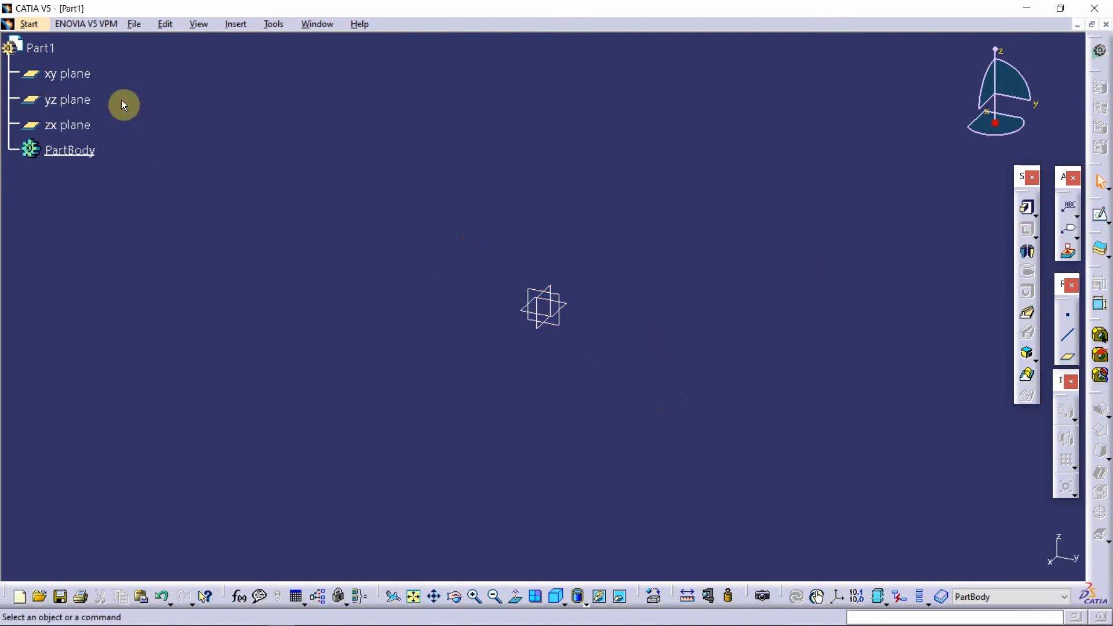
Step: Sketch a centered rectangle about 97 mm high on the xy plane, with its center at the origin
click(85, 81)
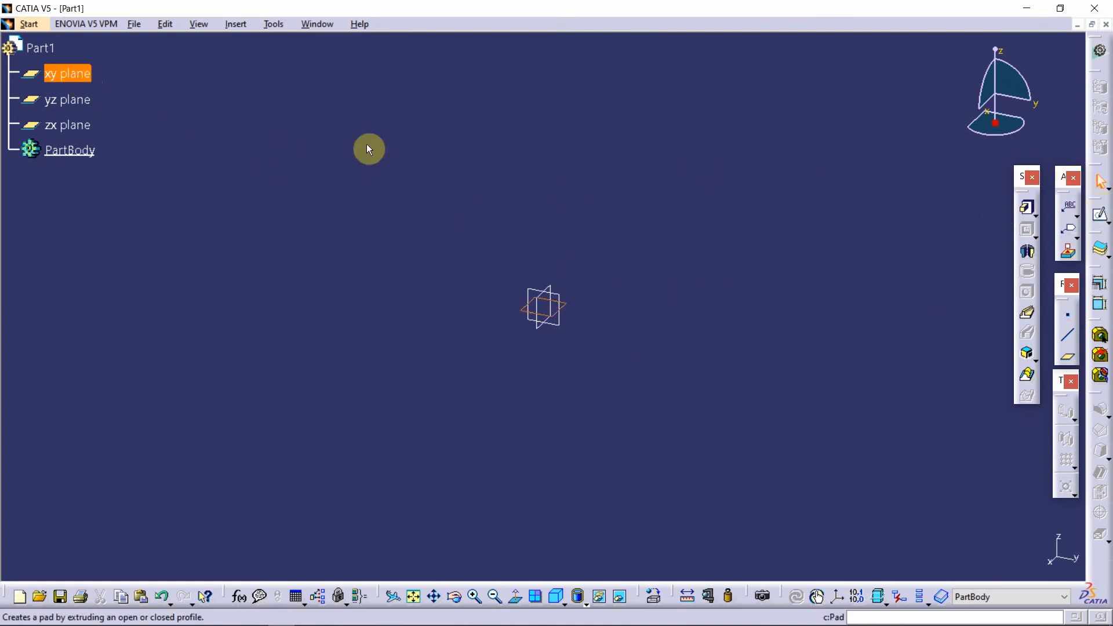
click(1098, 215)
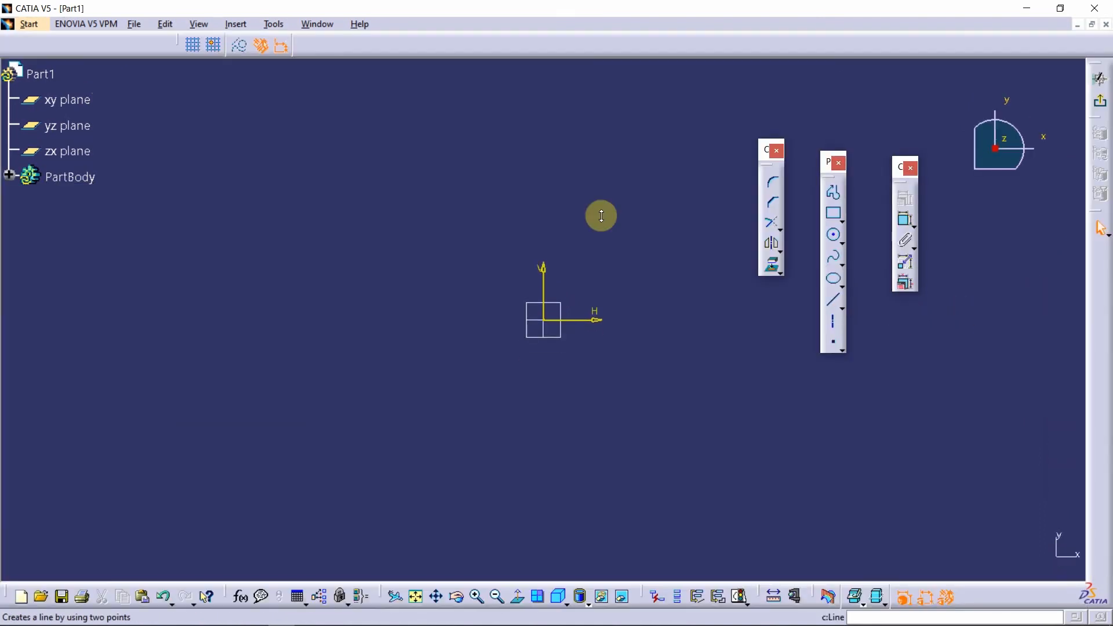
click(841, 221)
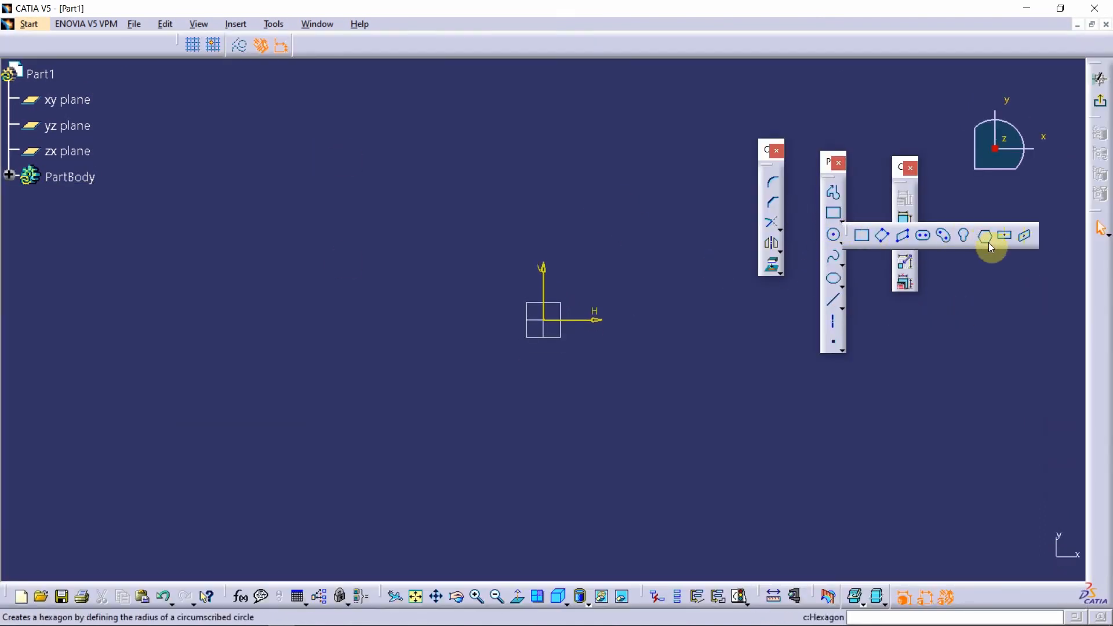
click(1004, 242)
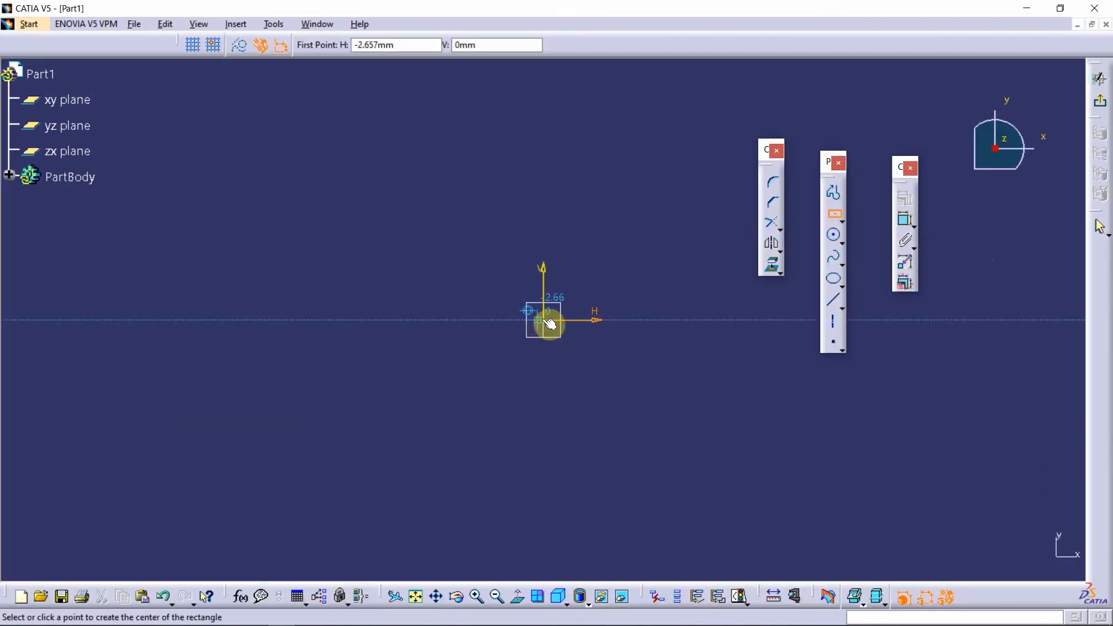
click(543, 320)
click(677, 425)
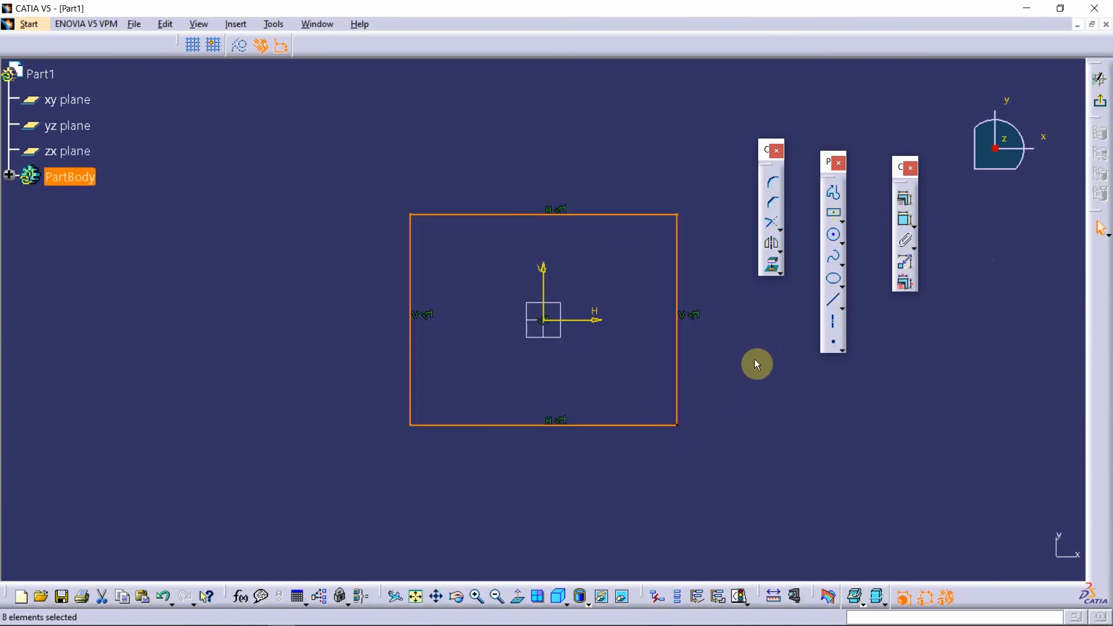
click(756, 364)
Step: Dimension the rectangle's height and width
click(904, 219)
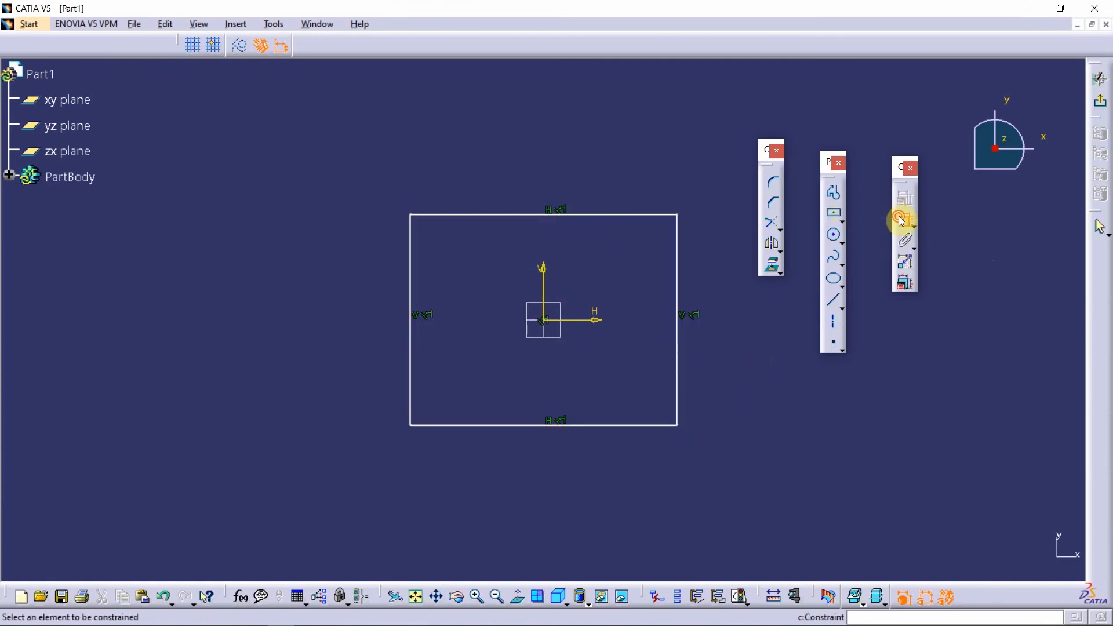
click(686, 357)
click(749, 370)
click(631, 214)
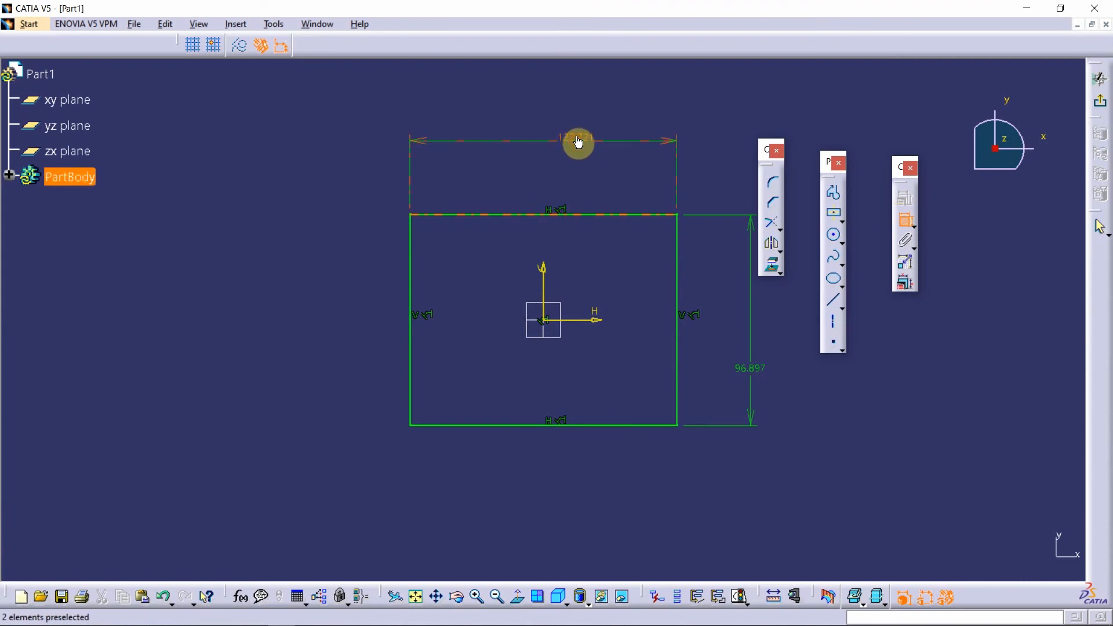
Step: Set the rectangle's width and height to 100 mm each and exit the sketch
double_click(578, 142)
text(100)
key(Return)
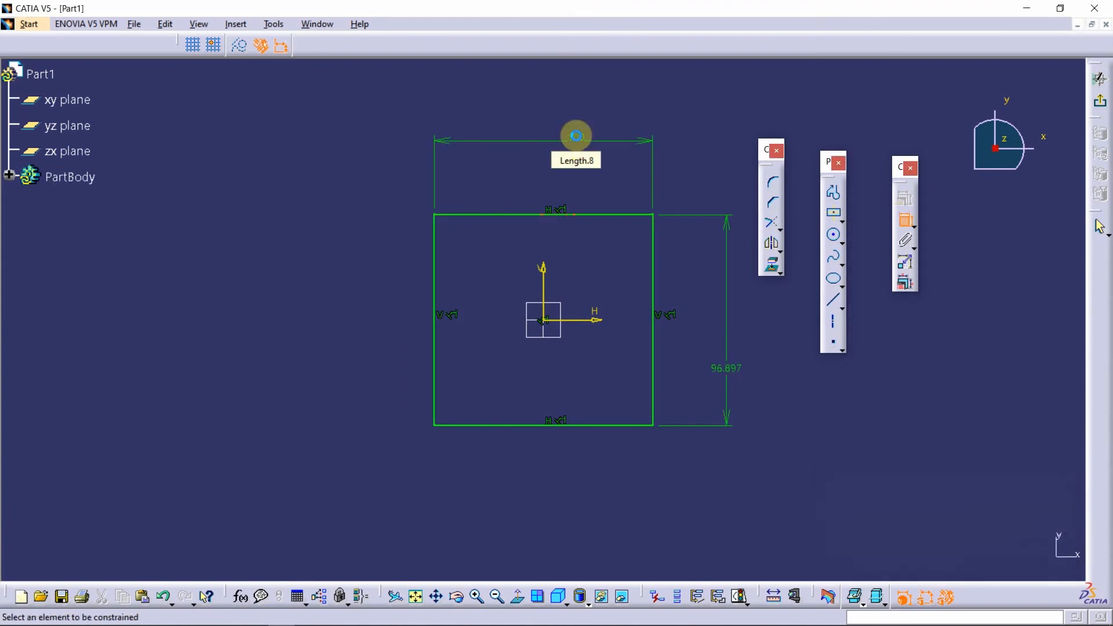
double_click(727, 383)
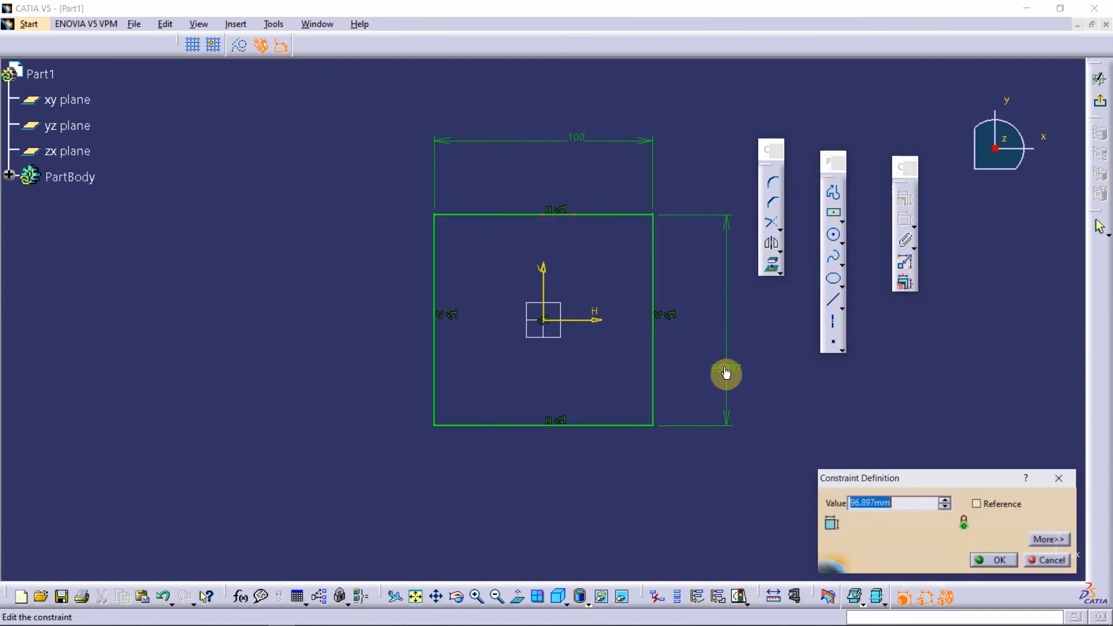
text(100)
key(Return)
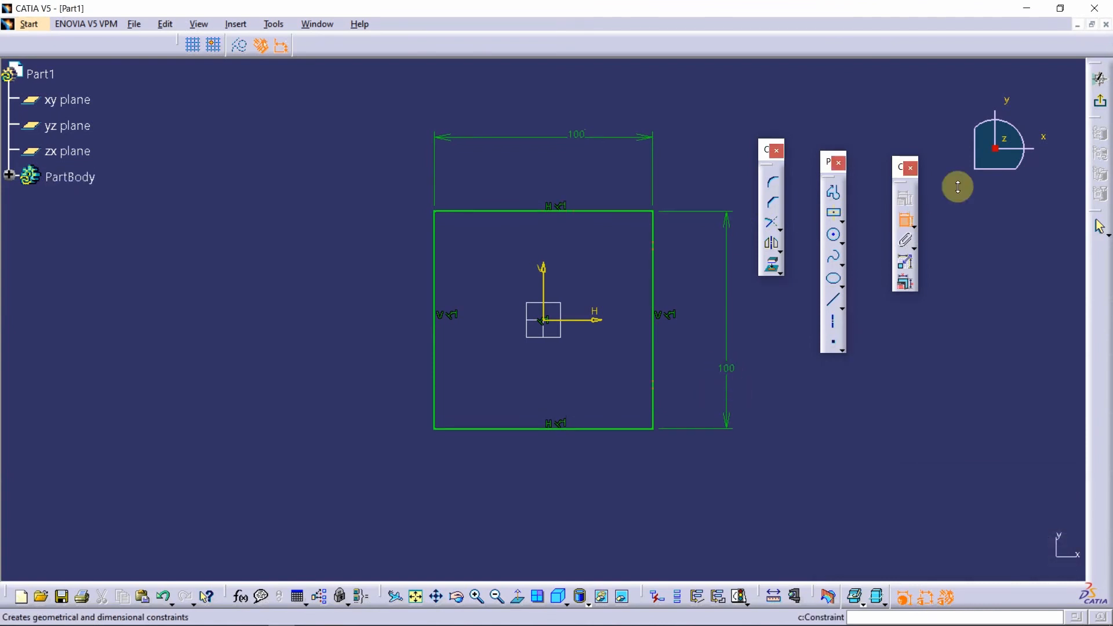
click(1101, 101)
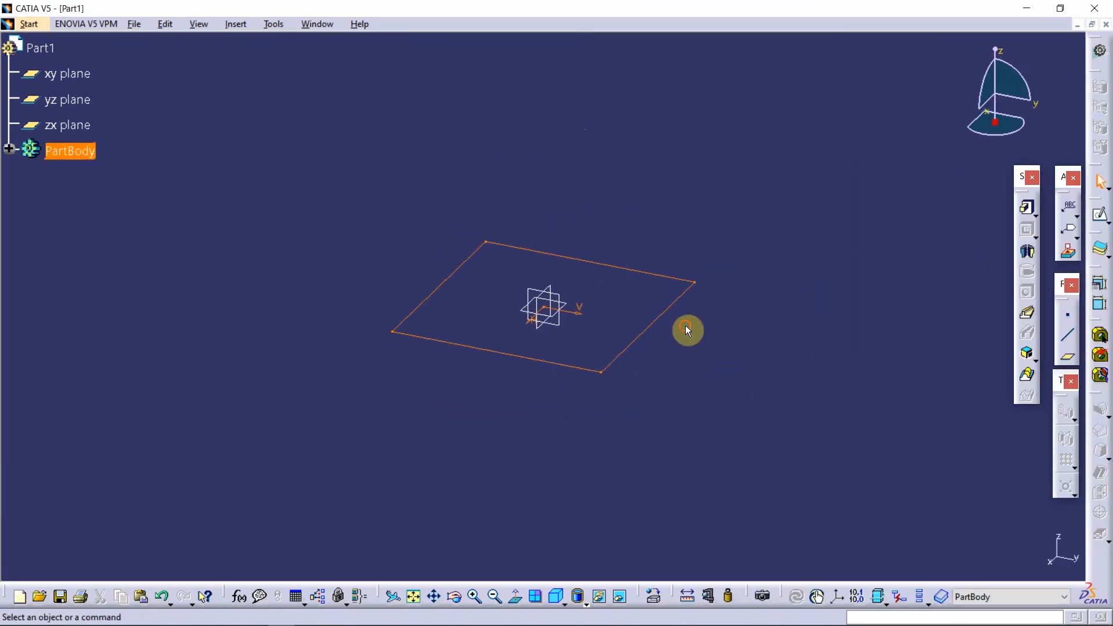
Step: Start a Pad from the square sketch with a 20 mm dimension limit and preview it
mouse_move(607, 279)
middle_down()
mouse_move(634, 414)
mouse_move(514, 306)
mouse_move(564, 380)
mouse_move(603, 386)
middle_up()
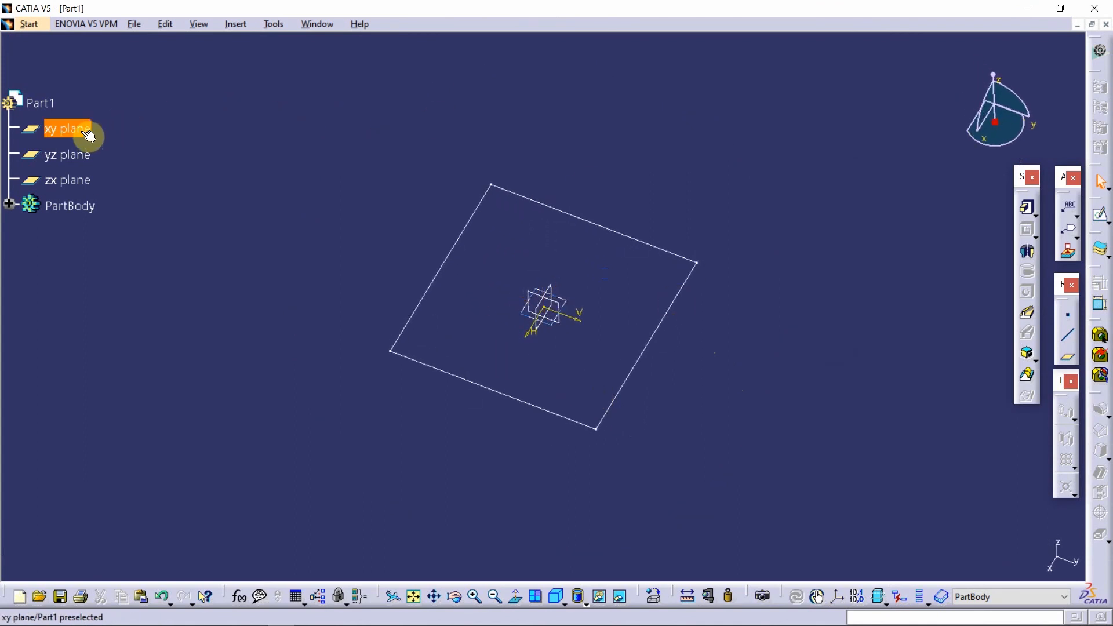
click(1027, 206)
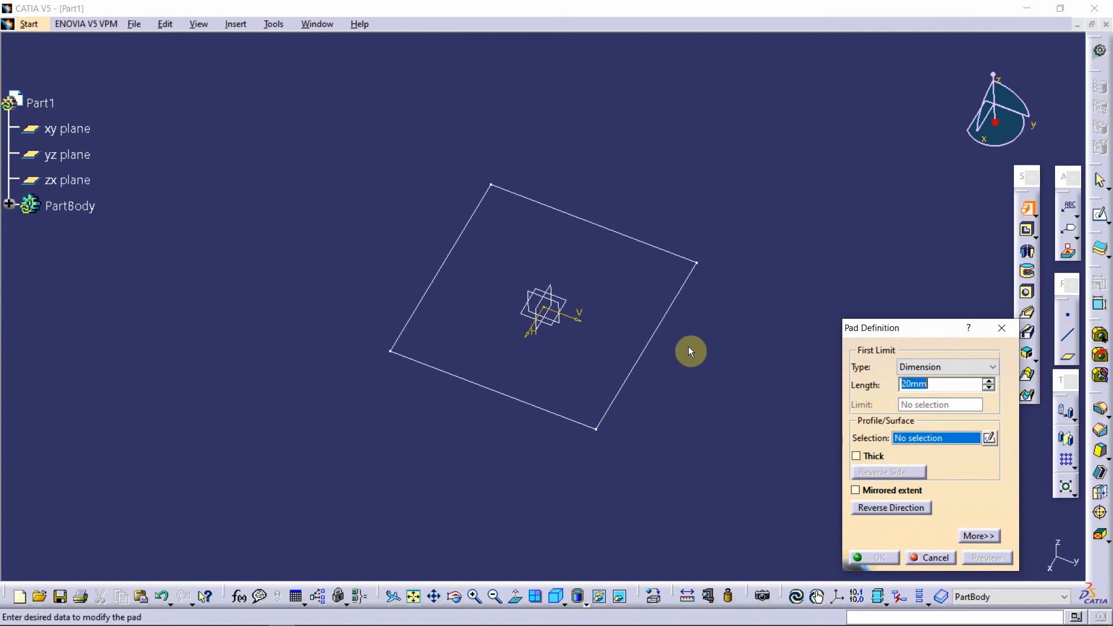
click(656, 333)
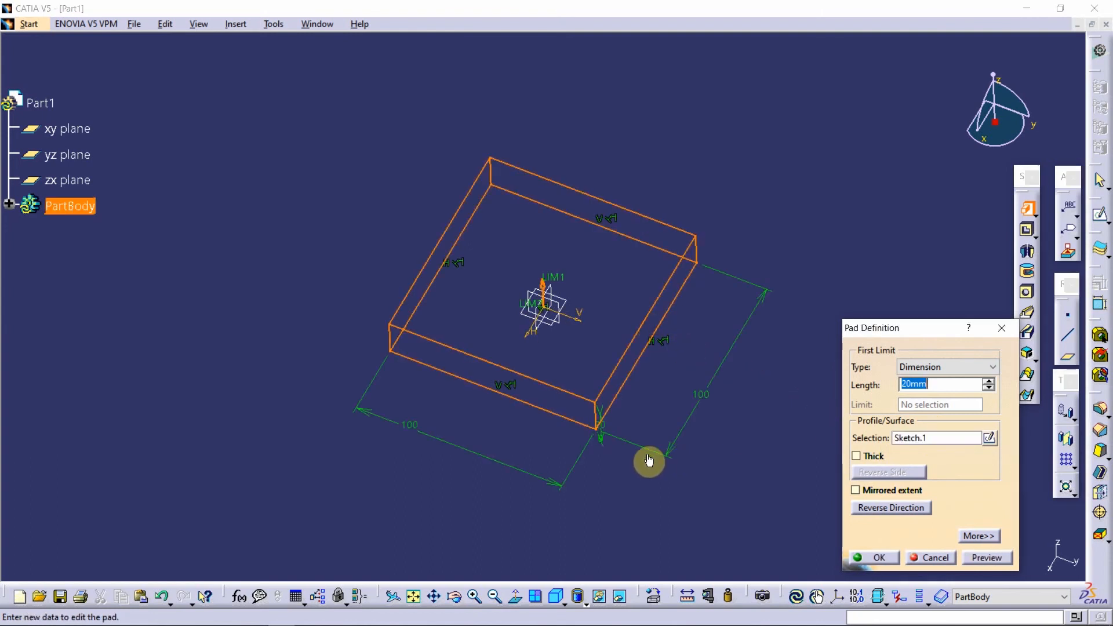
middle_drag(649, 461, 589, 393)
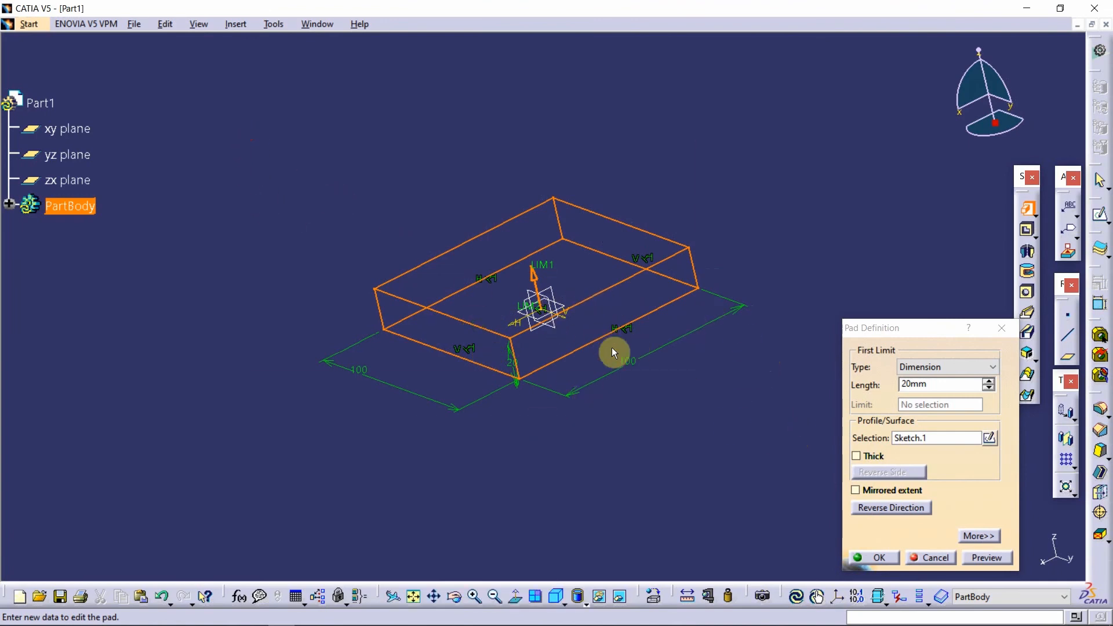
middle_drag(643, 323, 512, 371)
click(997, 558)
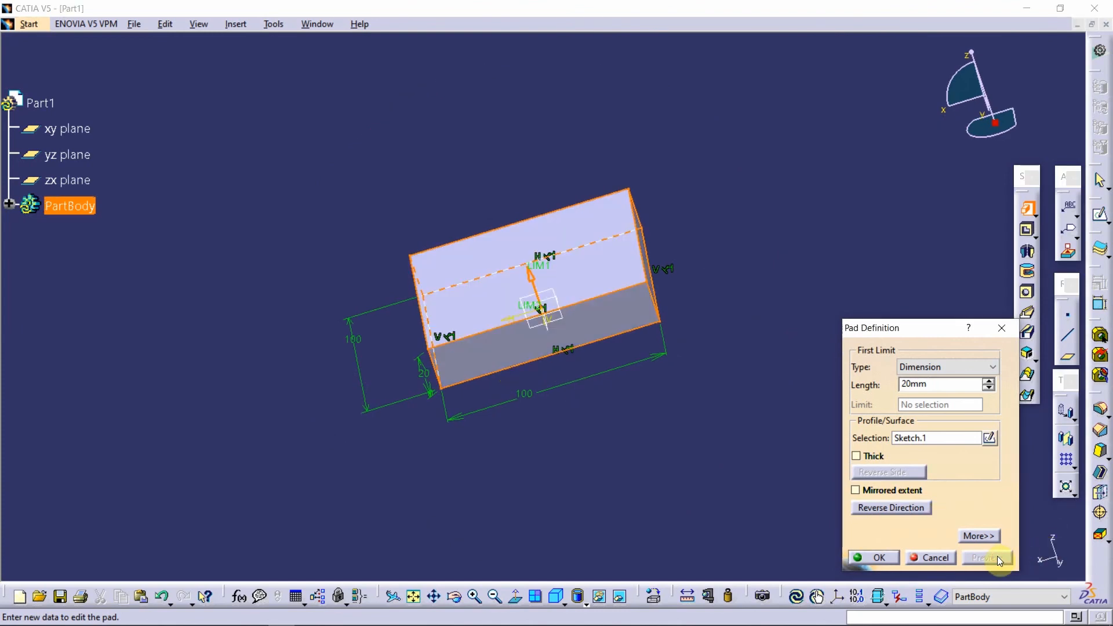
mouse_move(560, 341)
middle_down()
mouse_move(557, 315)
mouse_move(703, 275)
mouse_move(697, 300)
middle_up()
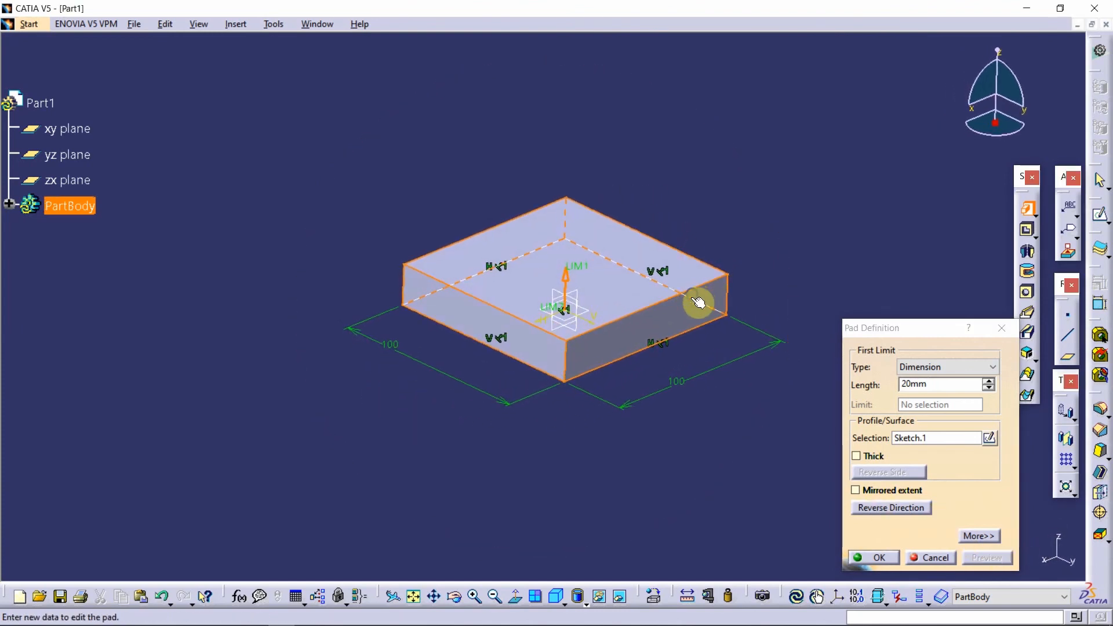
click(900, 384)
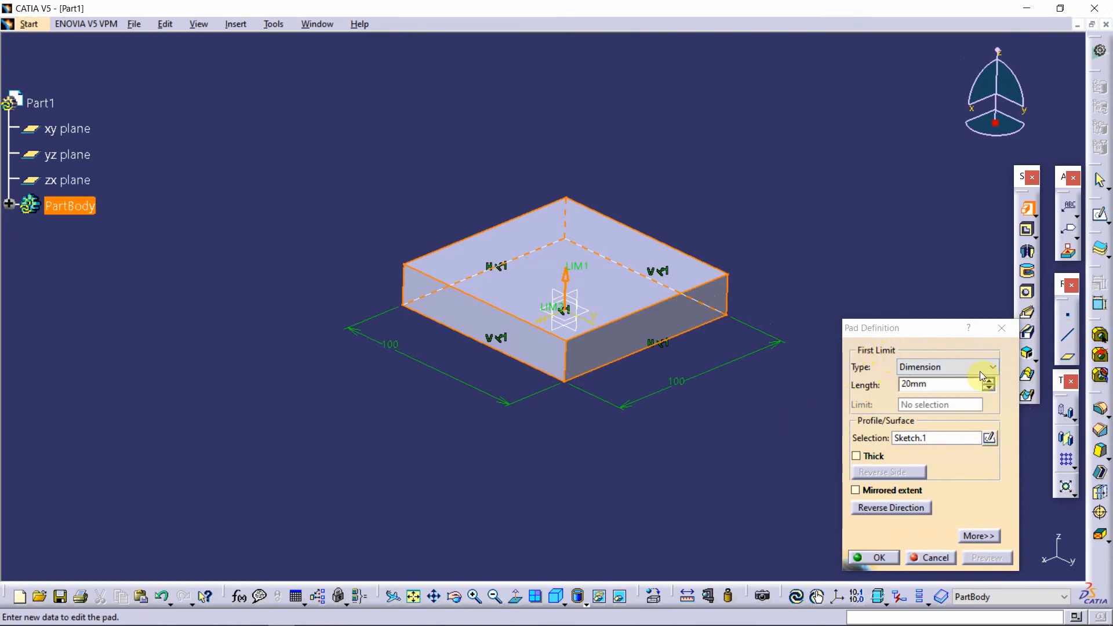
click(920, 369)
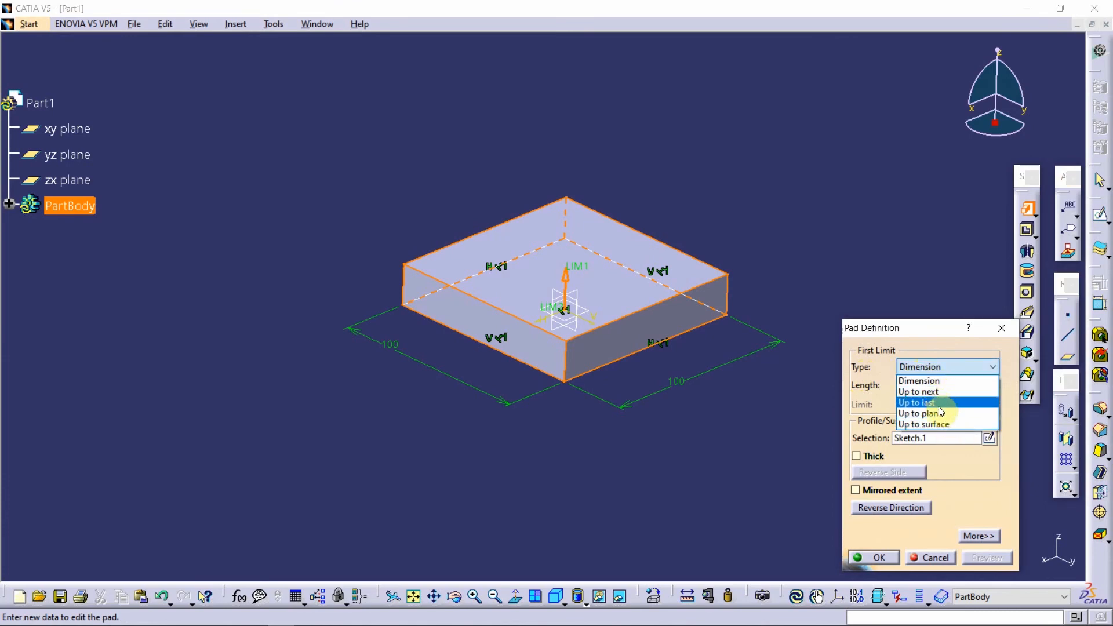
click(955, 480)
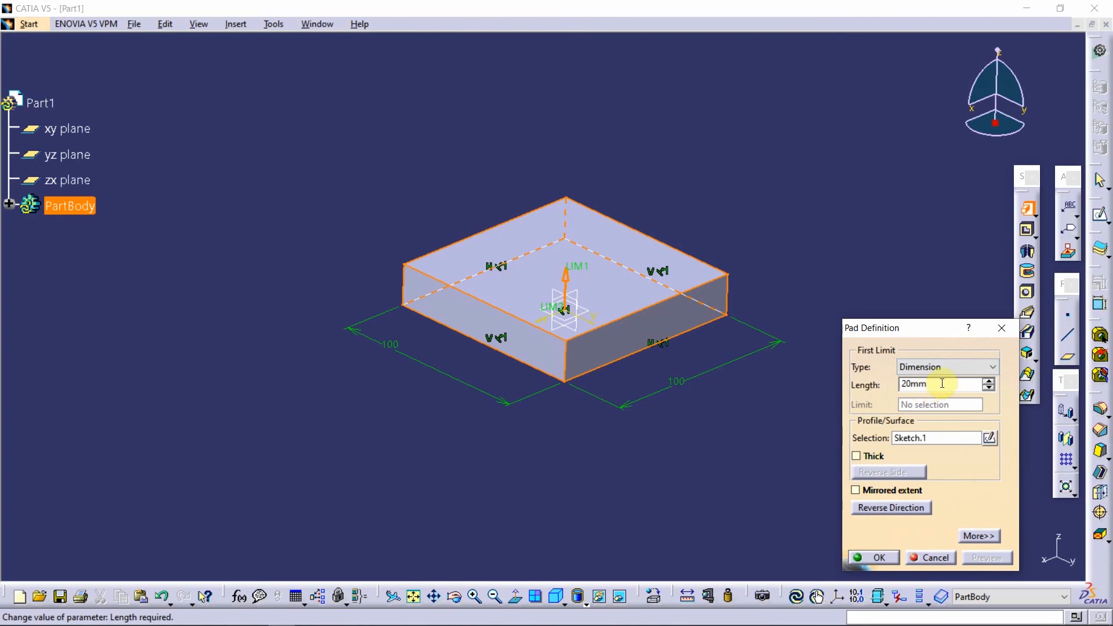
Step: Set the pad's length to 50 mm and preview it
middle_drag(687, 347, 388, 314)
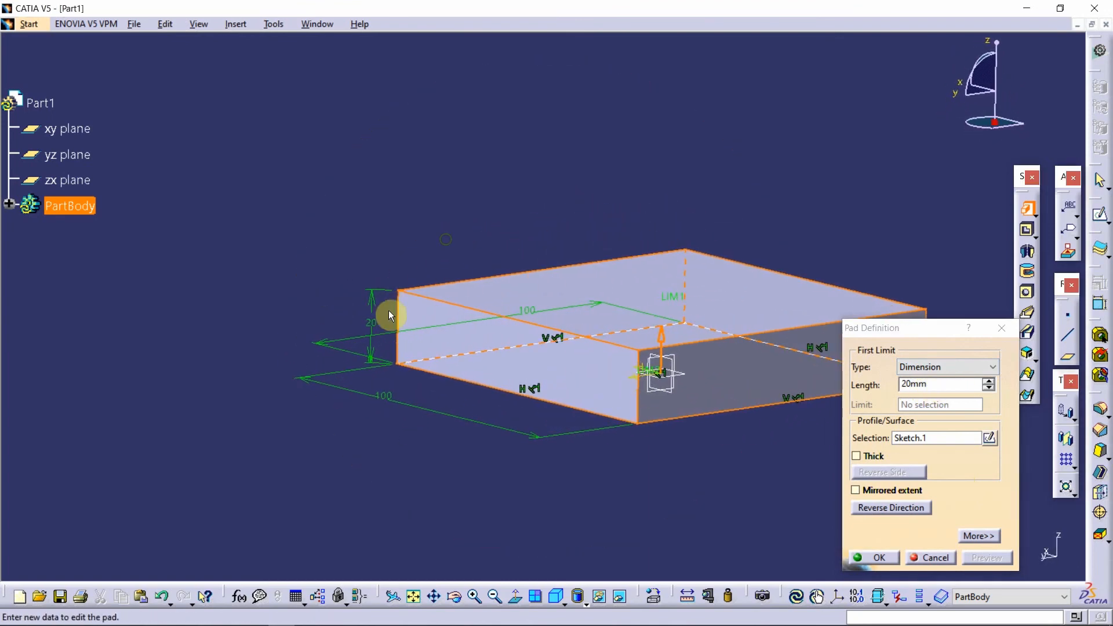
double_click(924, 384)
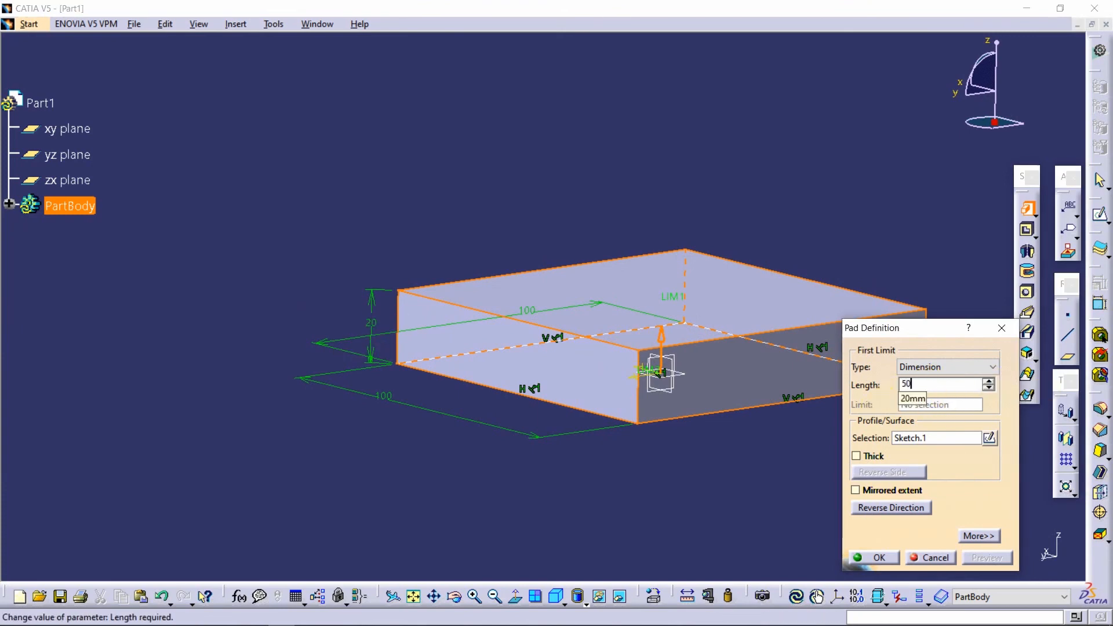
click(933, 438)
click(985, 558)
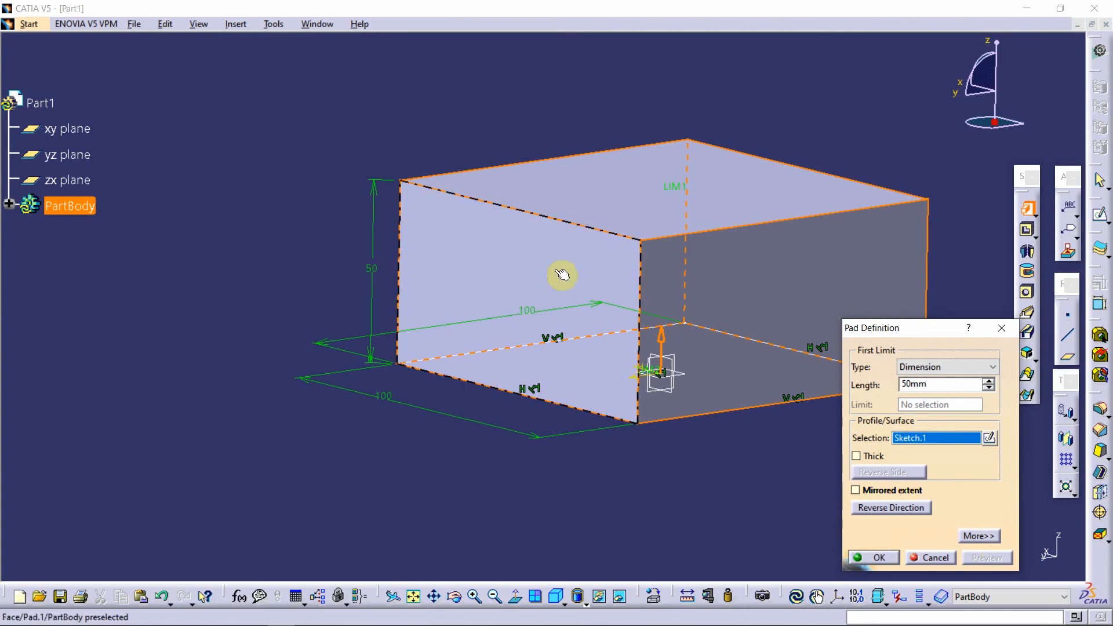
Step: Reverse the pad's extrusion direction to the opposite side of the sketch plane and preview it
mouse_move(562, 273)
middle_down()
mouse_move(551, 346)
mouse_move(481, 333)
middle_up()
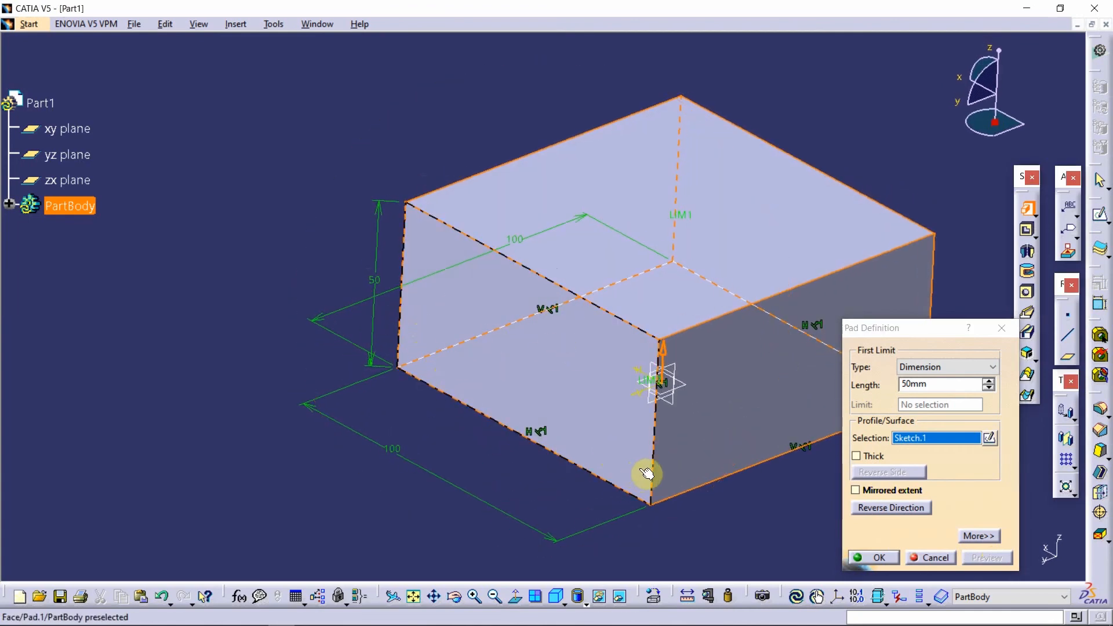
middle_drag(655, 325, 551, 316)
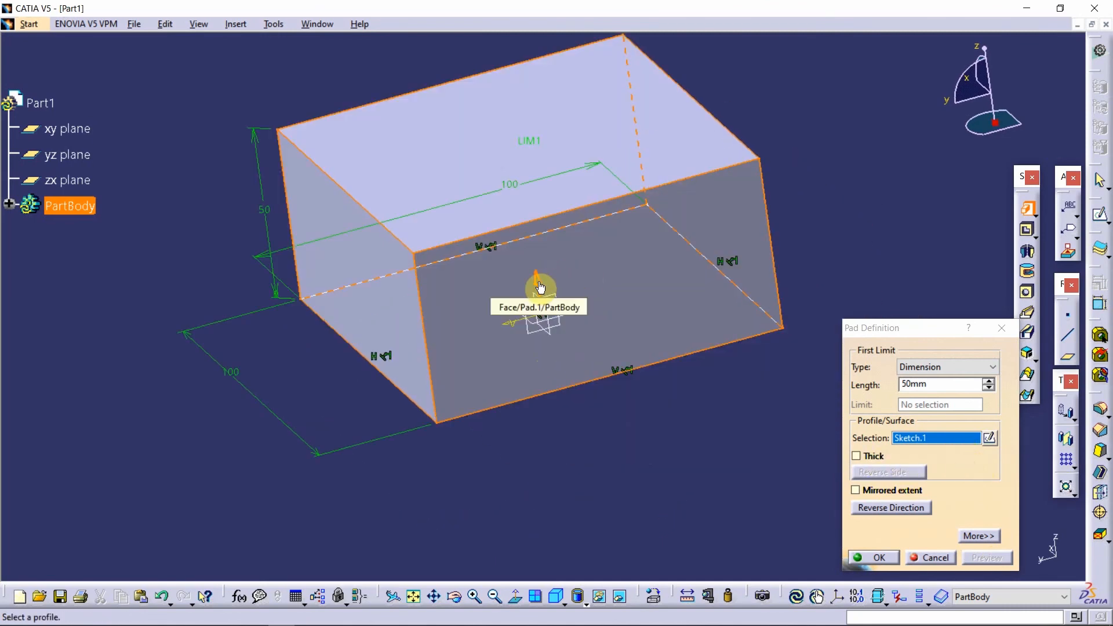
middle_drag(568, 333, 556, 280)
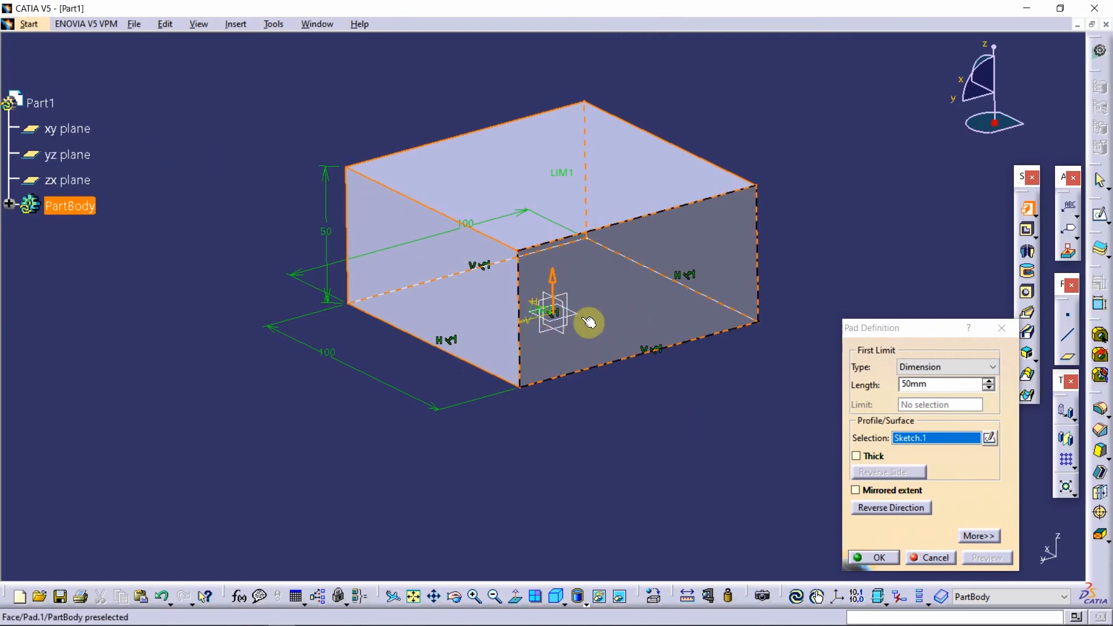
middle_drag(626, 290, 540, 290)
click(540, 290)
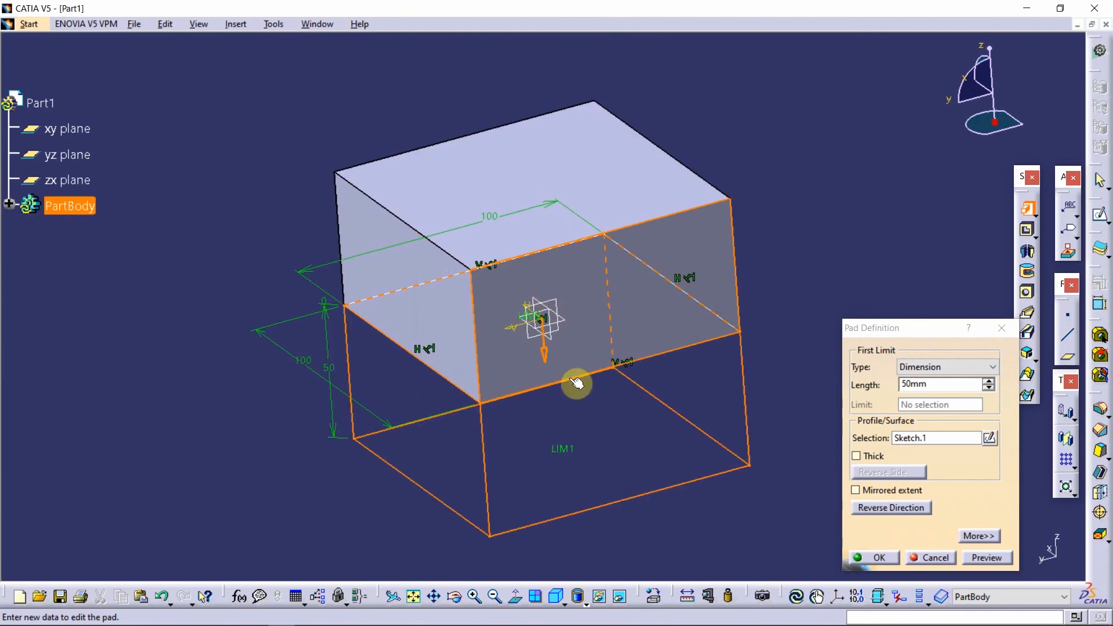
middle_drag(562, 346, 485, 278)
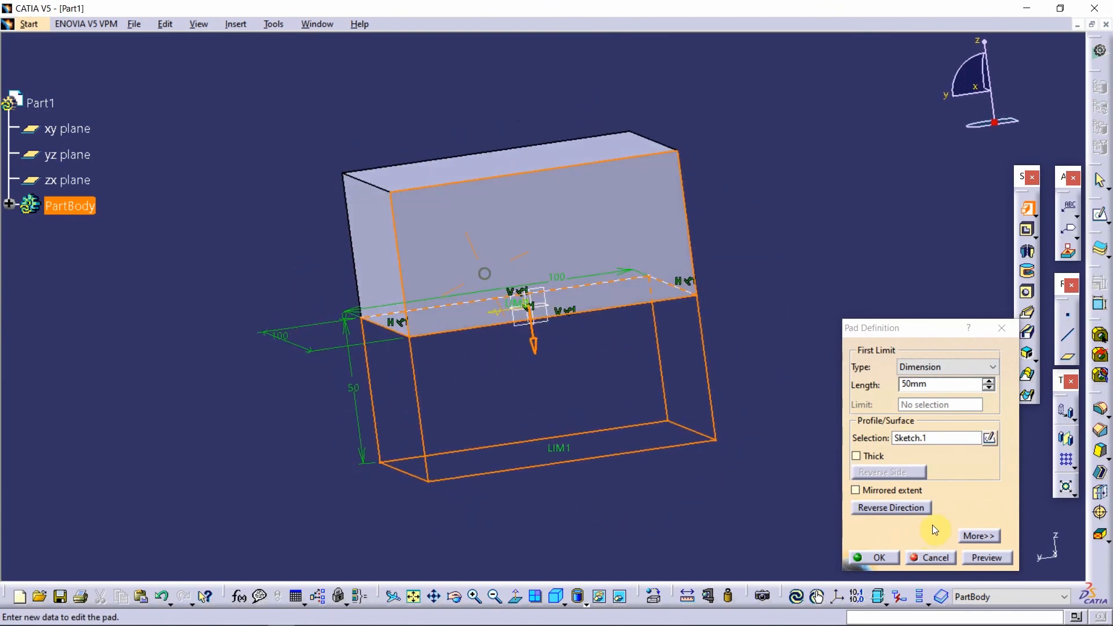
click(976, 555)
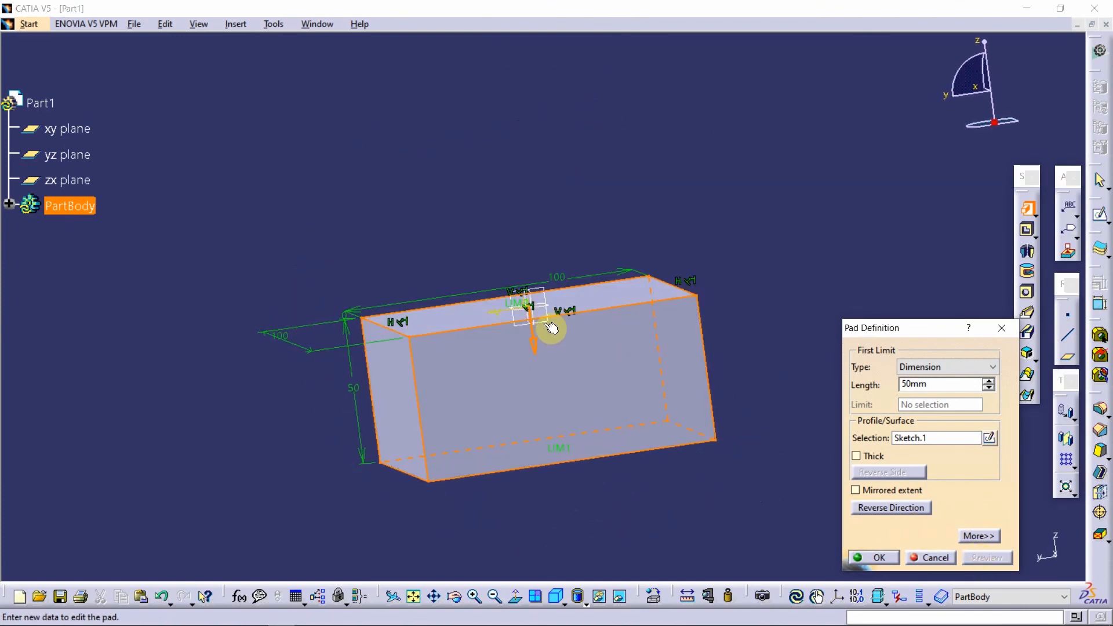
Step: Extend the 50 mm pad to both sides of its sketch plane using mirrored extent and preview it
mouse_move(552, 323)
middle_down()
mouse_move(452, 377)
mouse_move(551, 380)
mouse_move(568, 346)
mouse_move(437, 82)
mouse_move(614, 244)
mouse_move(626, 87)
middle_up()
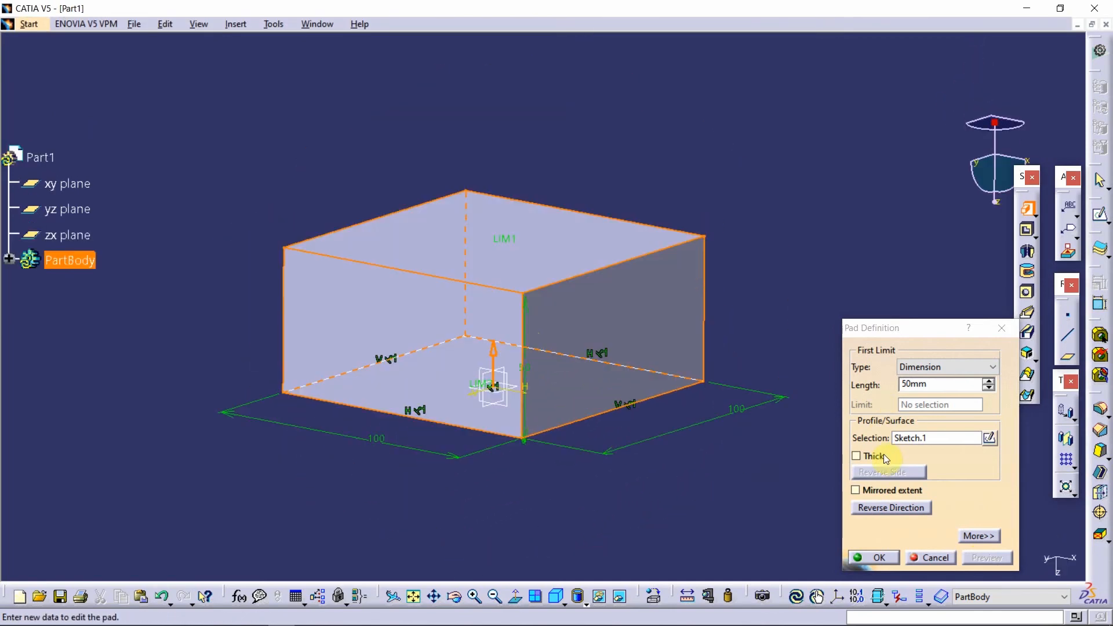
click(871, 491)
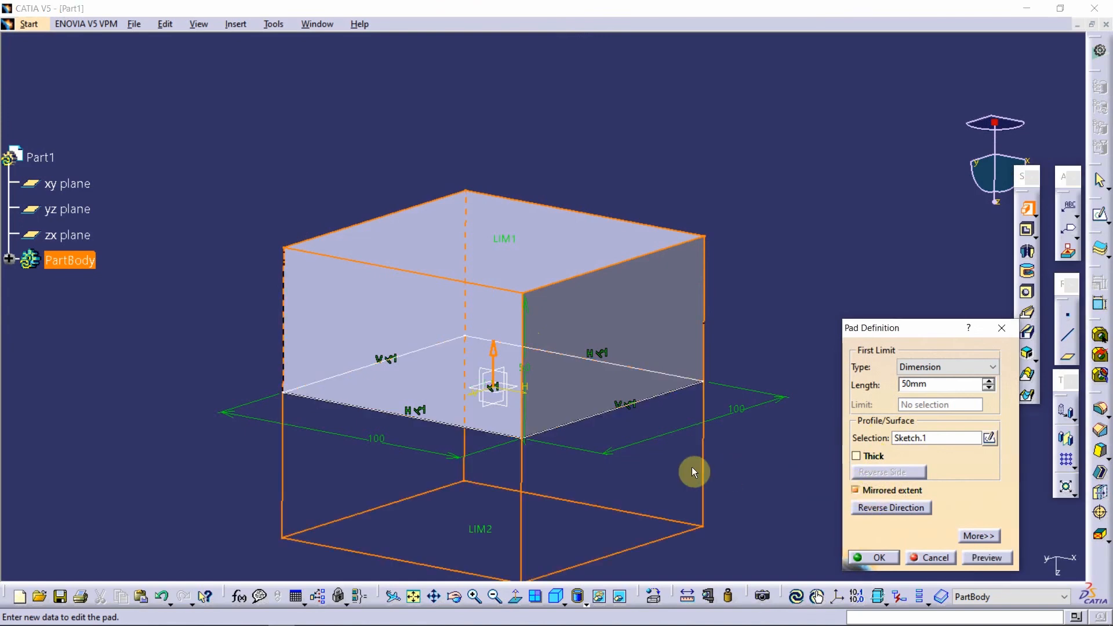
middle_drag(695, 470, 464, 405)
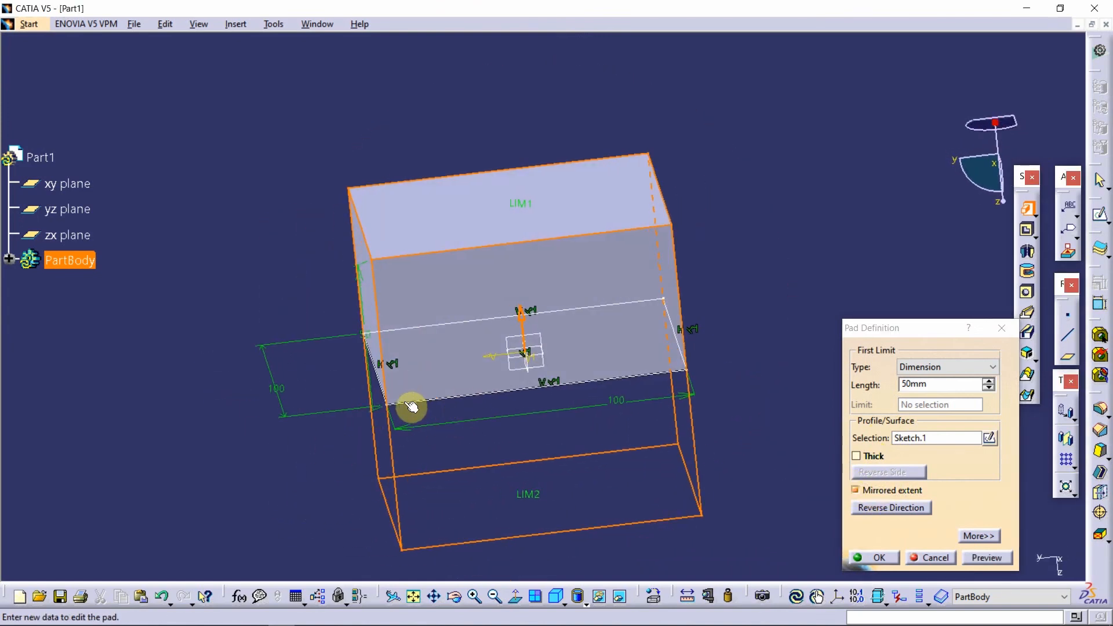
middle_drag(499, 446, 601, 322)
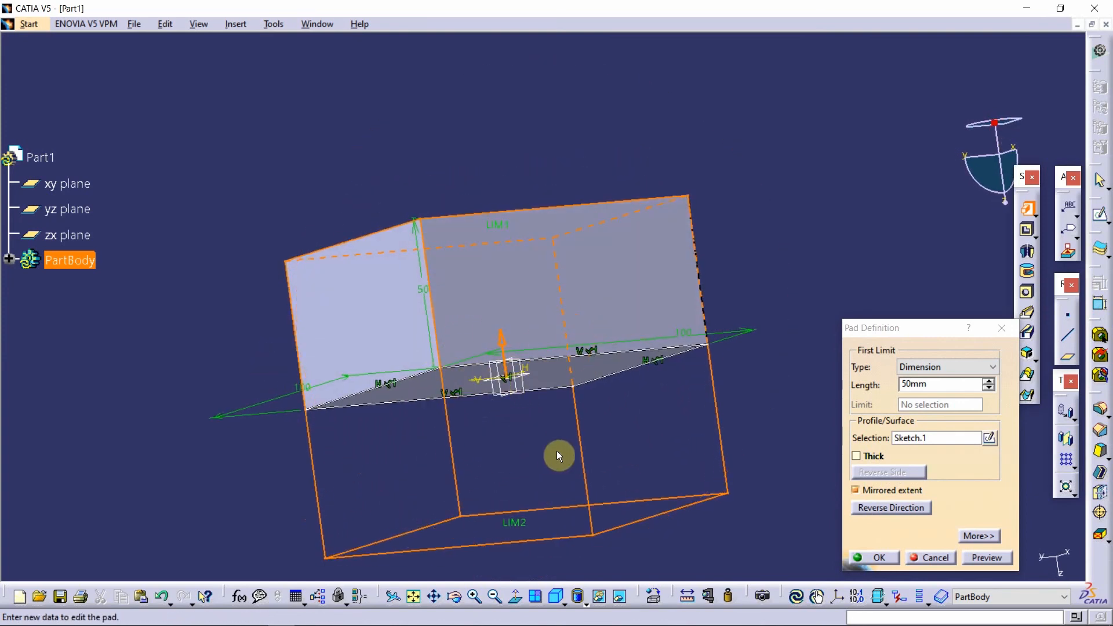
click(994, 560)
middle_drag(631, 363, 412, 360)
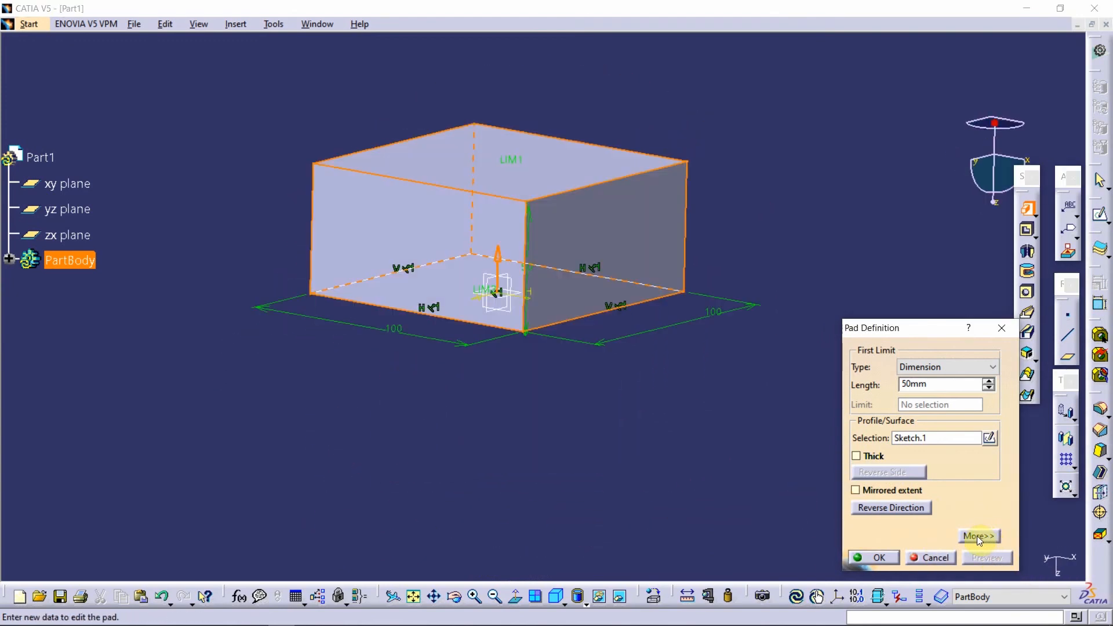
Step: Expand the pad definition to its additional options and check the limit types offered for the first and second limits
click(977, 535)
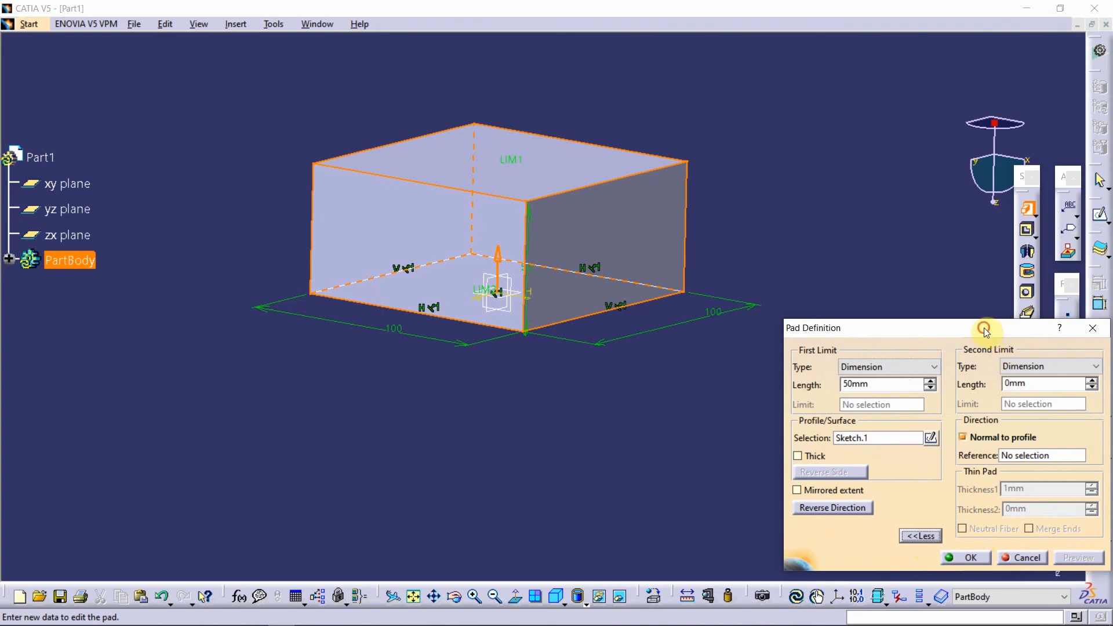
drag(984, 329, 951, 329)
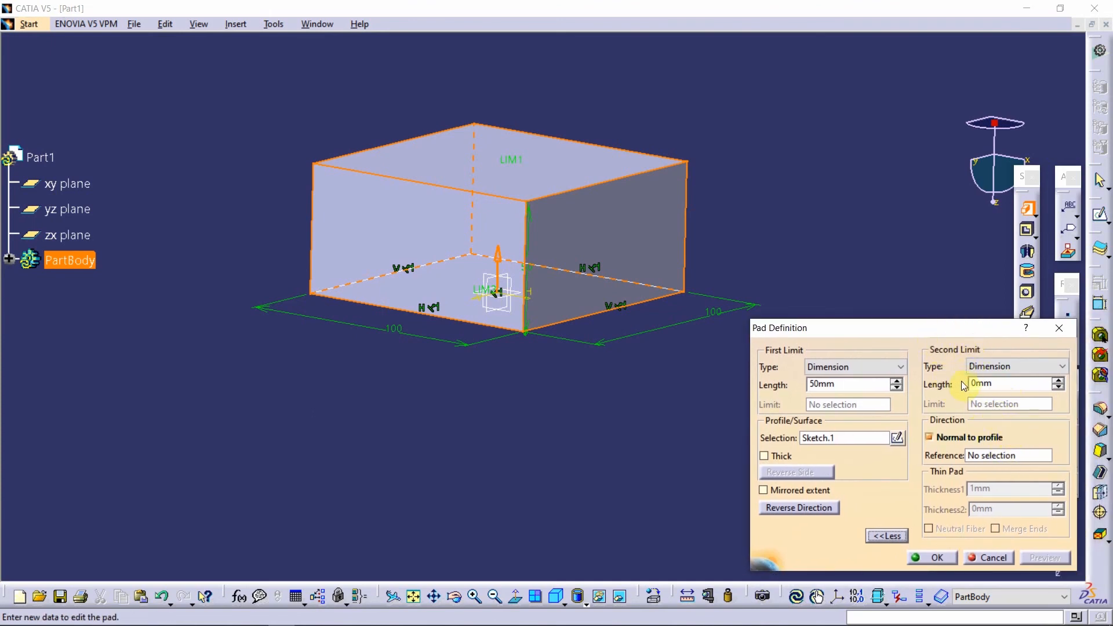
click(1030, 368)
click(1030, 369)
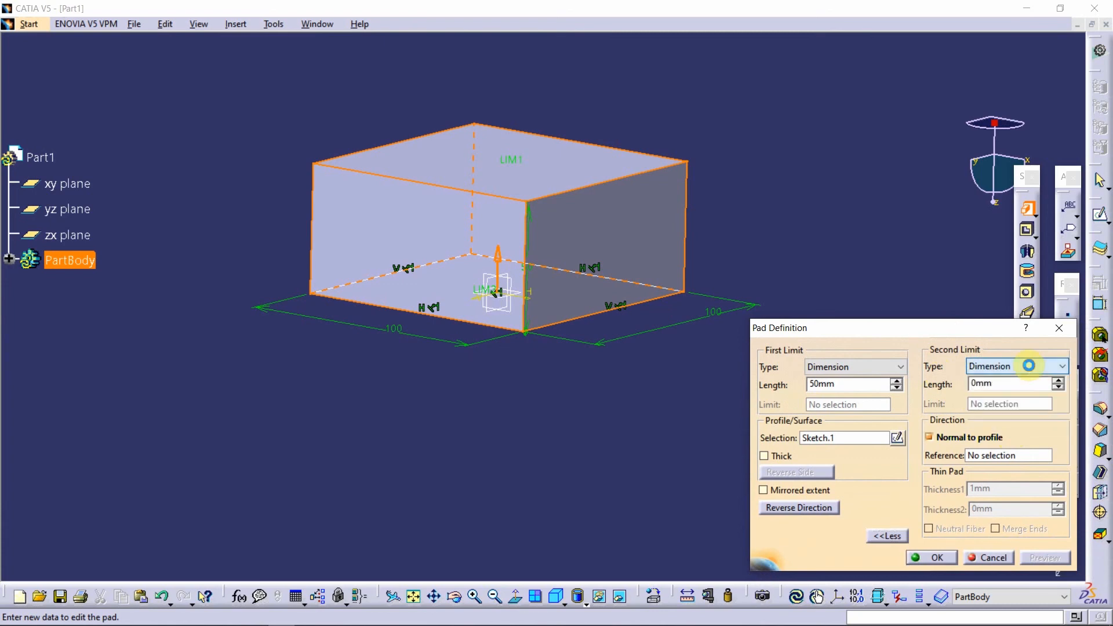
click(1030, 369)
click(980, 380)
click(864, 374)
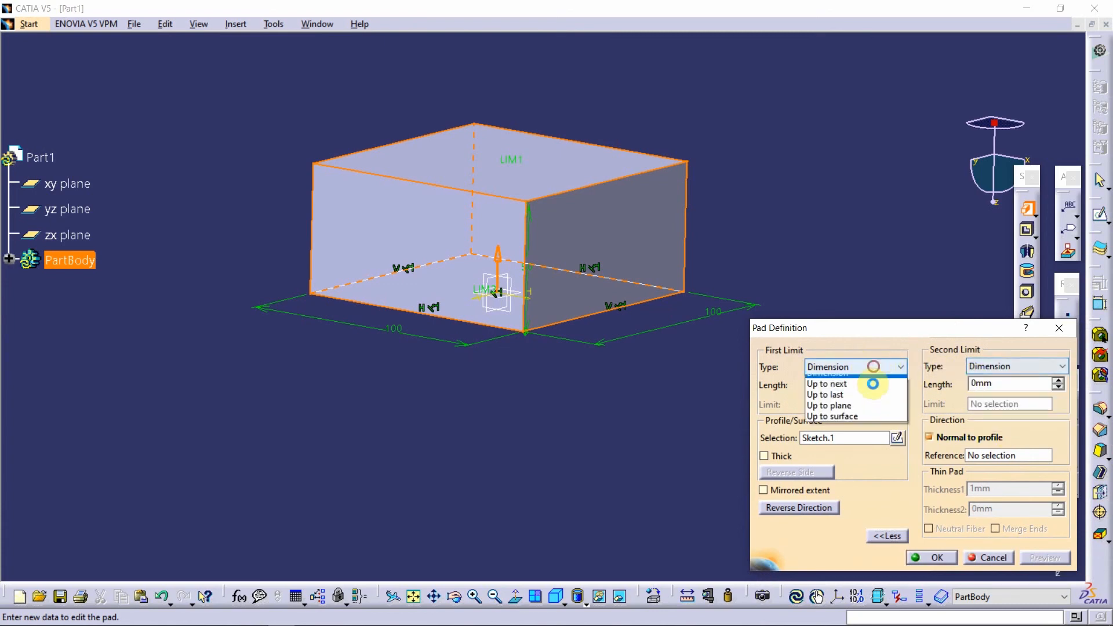
click(916, 360)
Step: Set the pad's second limit length to 25 mm and preview the block on both sides of the sketch plane
double_click(1001, 383)
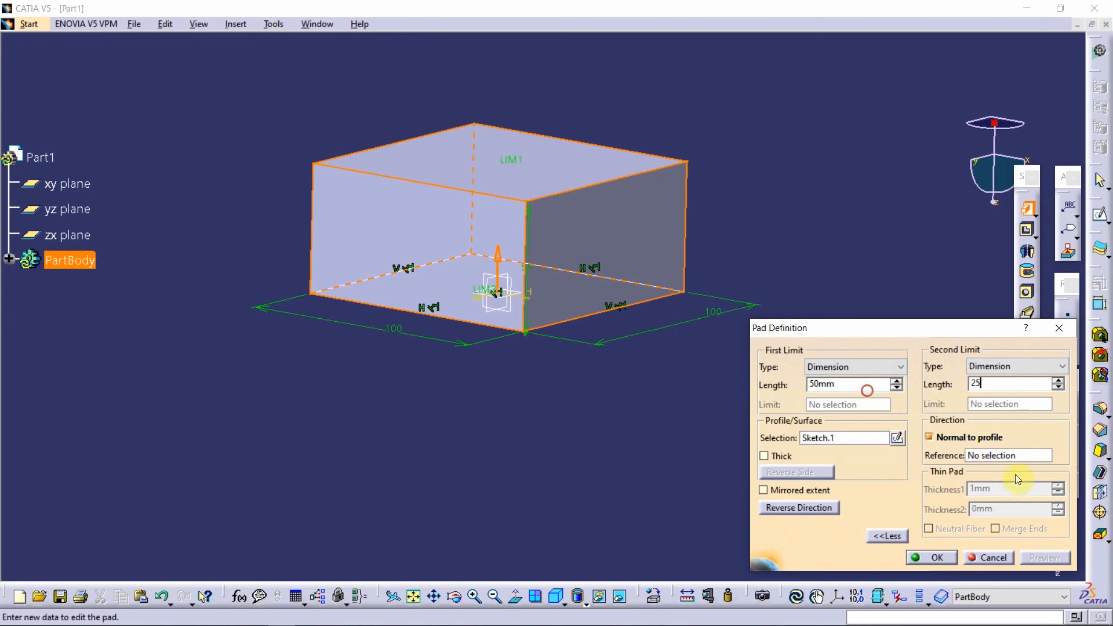
click(869, 444)
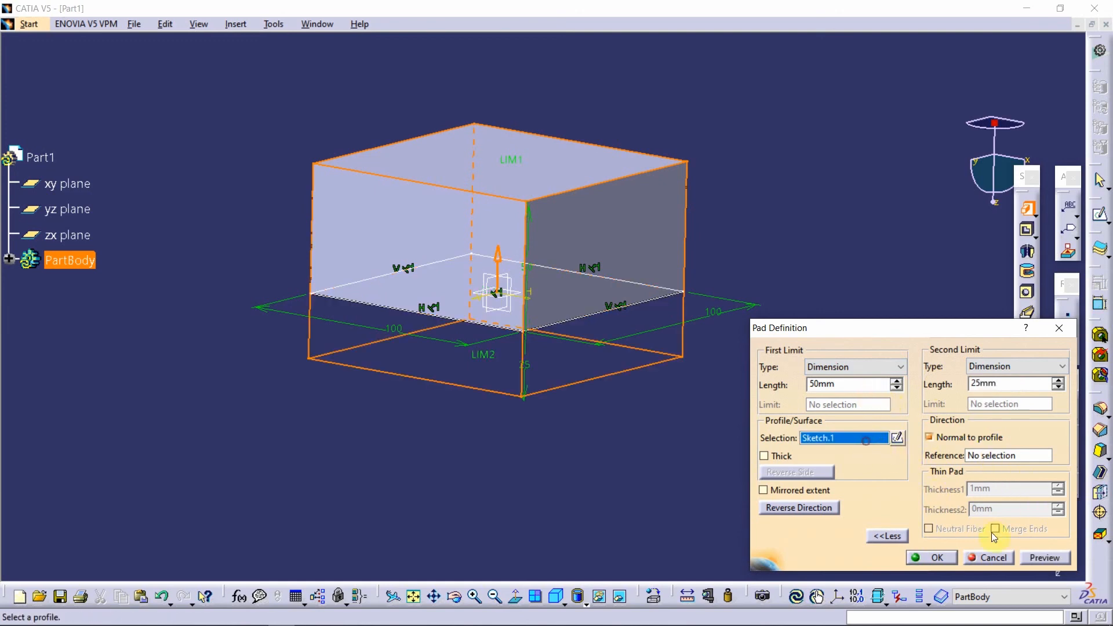
click(1031, 557)
middle_drag(551, 256, 378, 222)
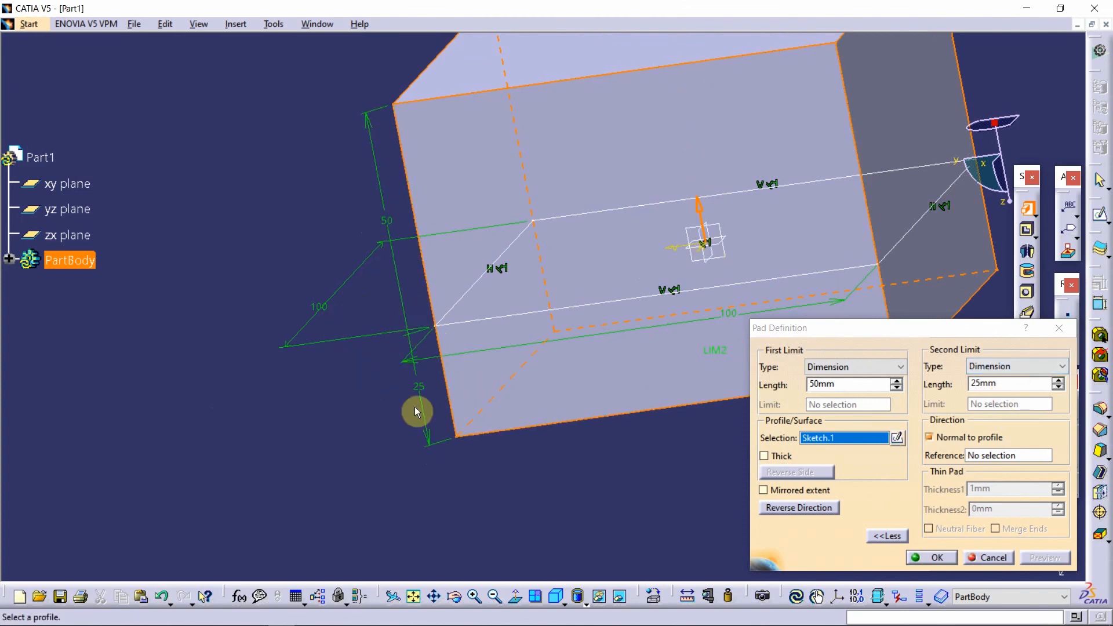
middle_drag(577, 281, 442, 401)
middle_drag(507, 326, 684, 351)
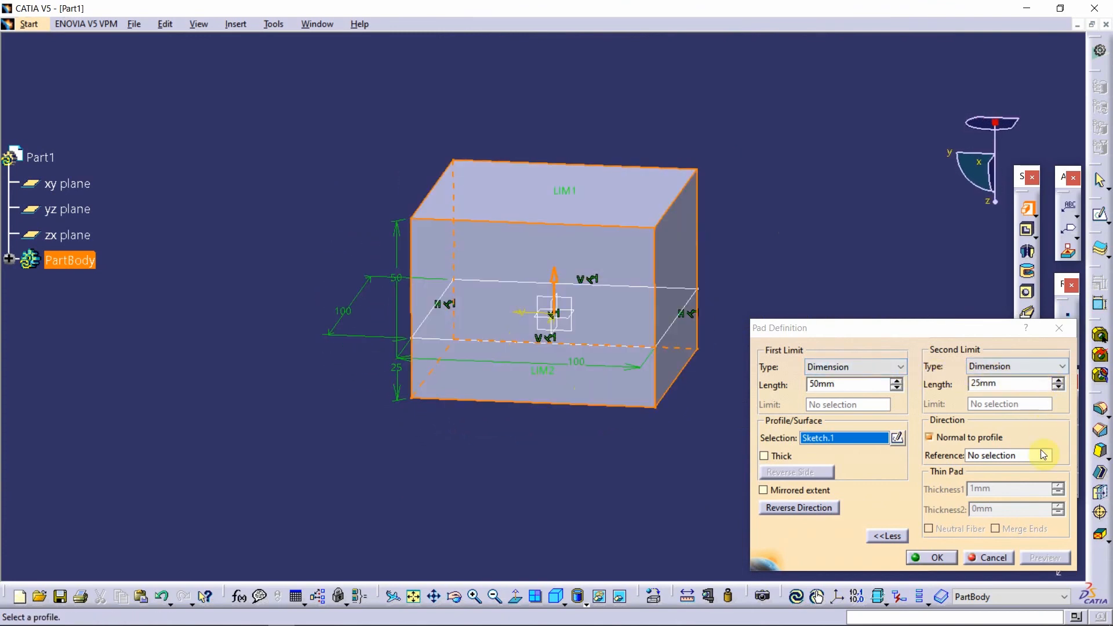
Step: Make the pad a thin-walled box with the Thick option and a Thickness1 of 3 mm, and preview it
click(766, 456)
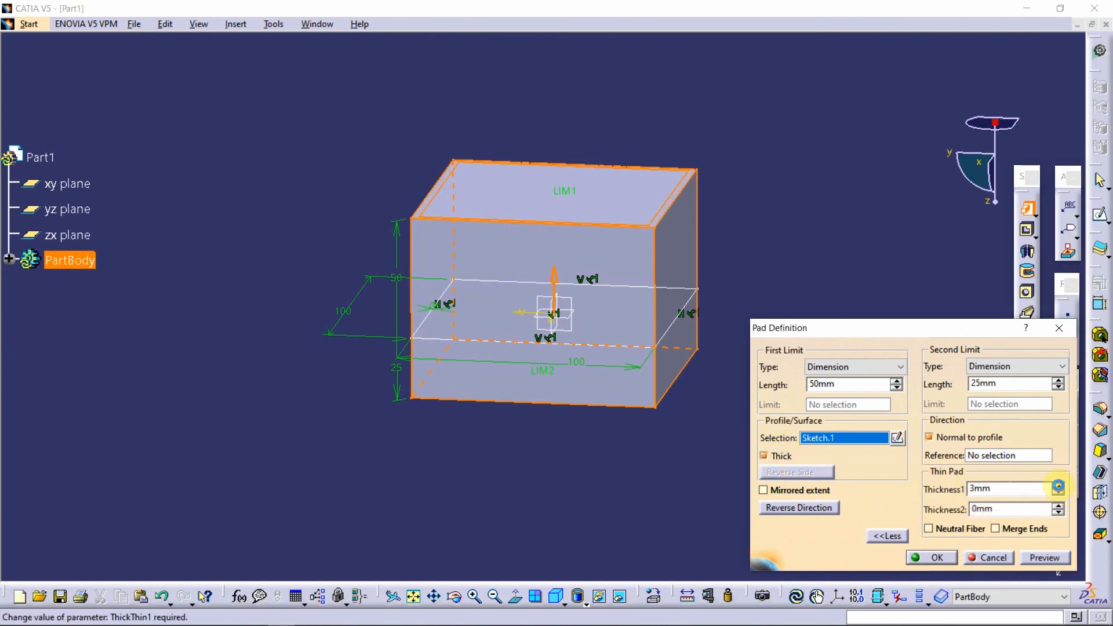
middle_drag(609, 231, 601, 355)
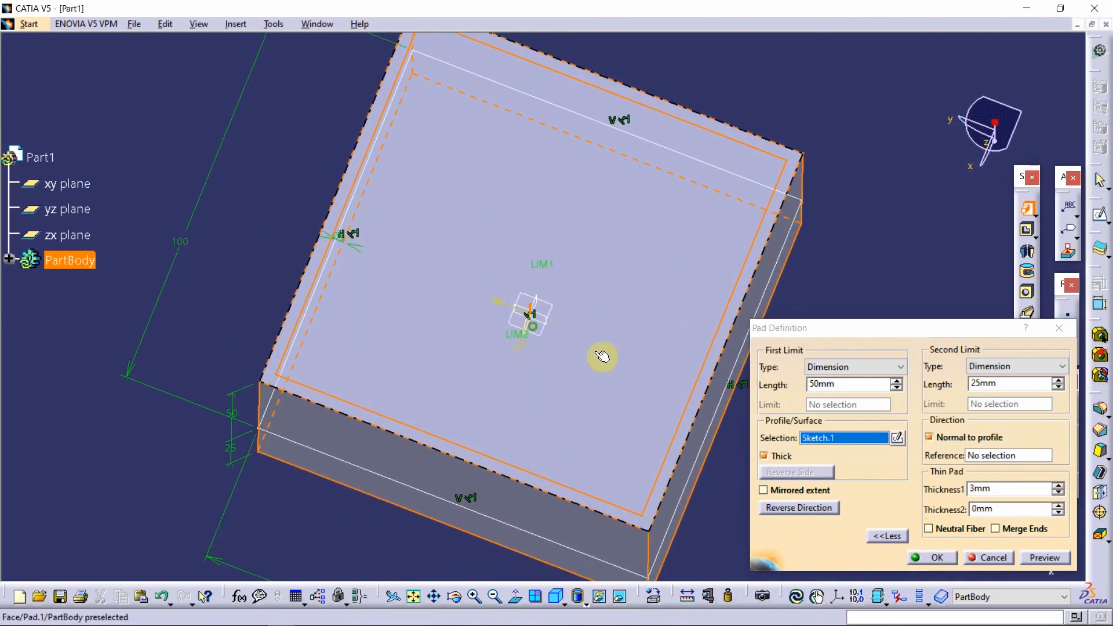
click(1022, 562)
middle_drag(695, 405, 614, 296)
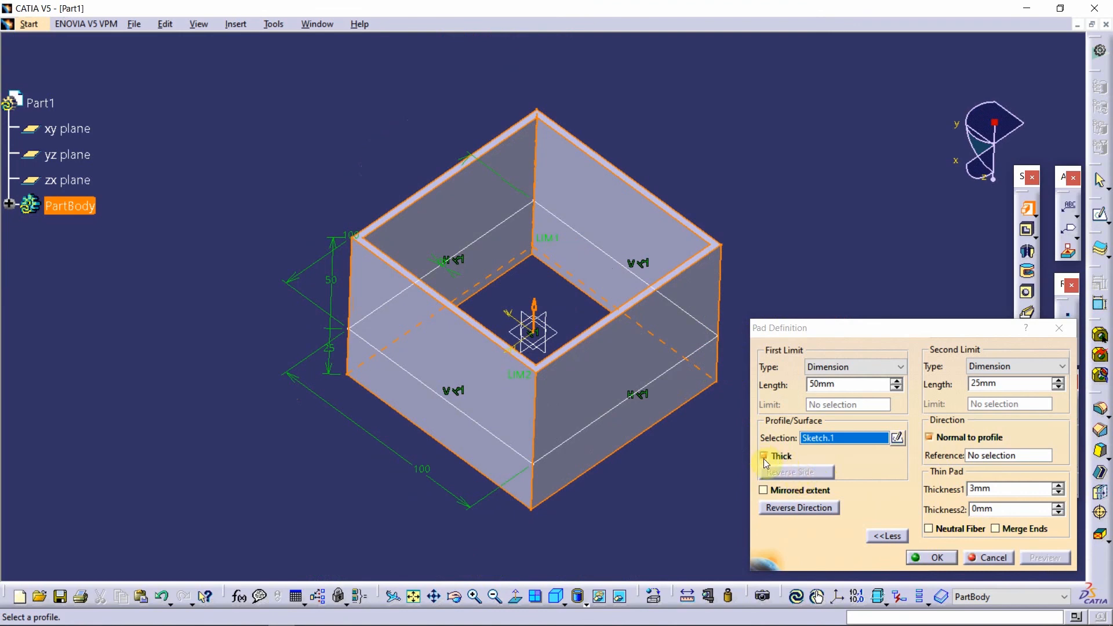
middle_drag(596, 325, 563, 350)
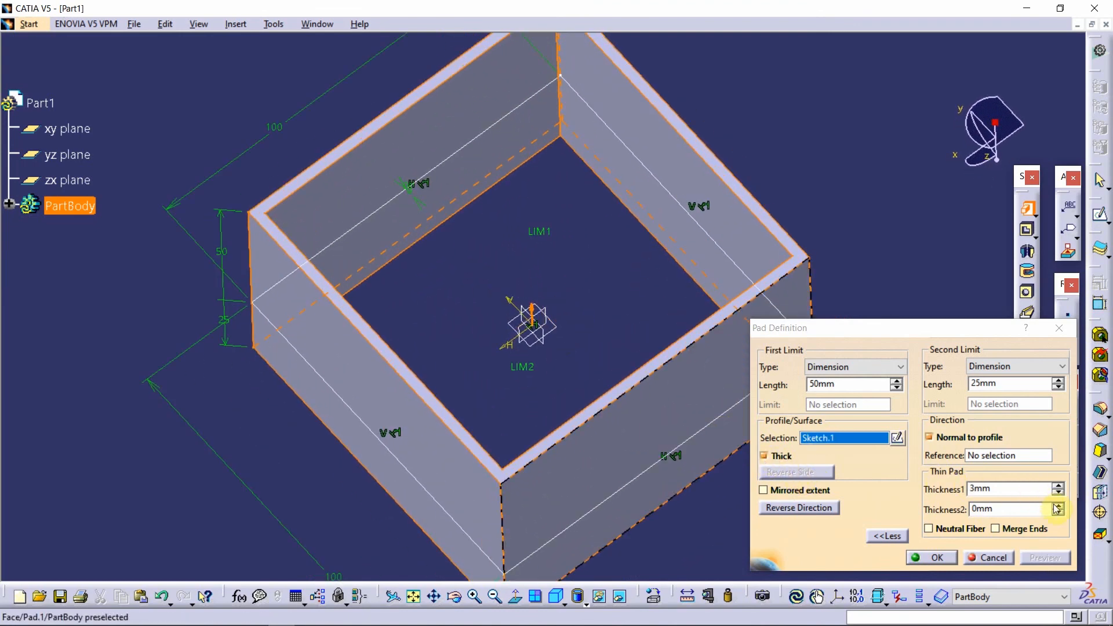
Step: Set Thickness1 of the thin pad to 5 mm and preview the thicker walls
click(1058, 485)
click(1058, 485)
click(1045, 558)
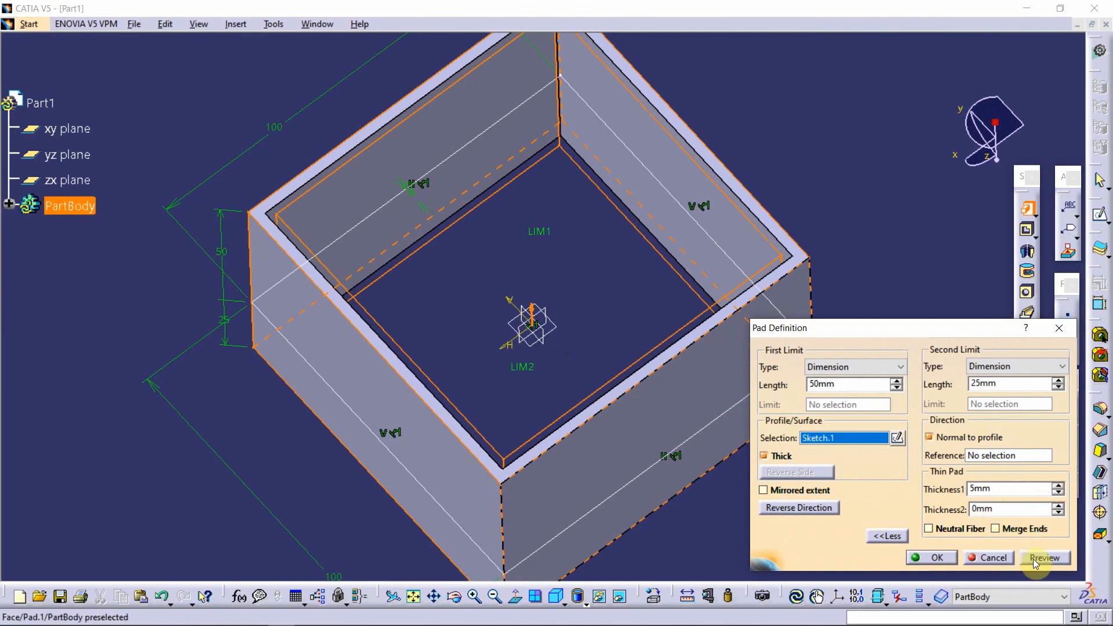
middle_drag(621, 315, 555, 427)
click(983, 488)
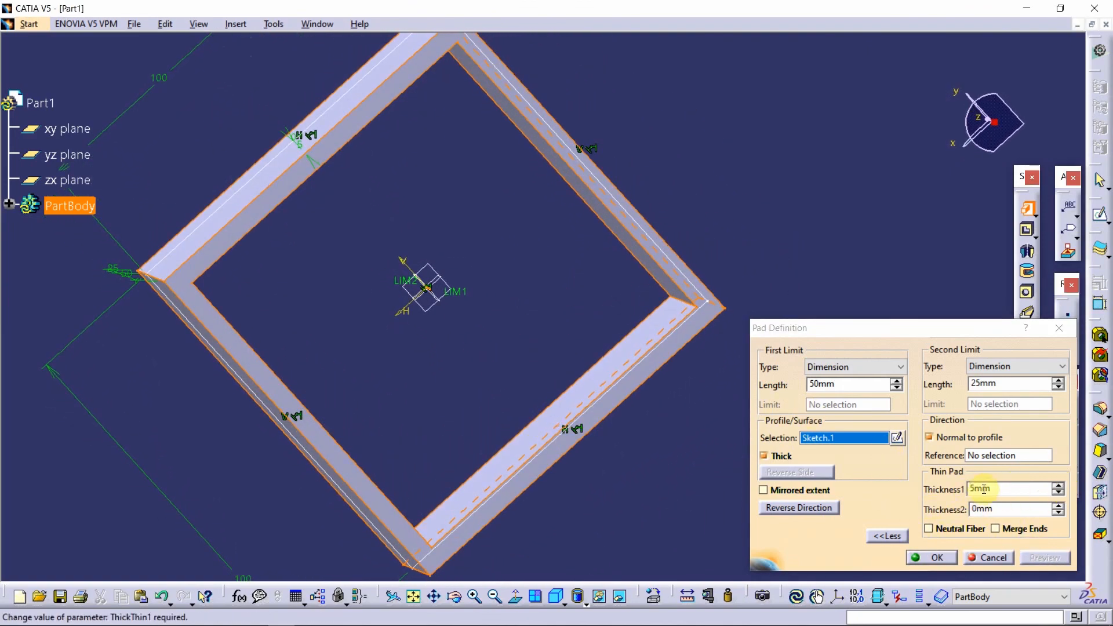
middle_drag(769, 394, 552, 326)
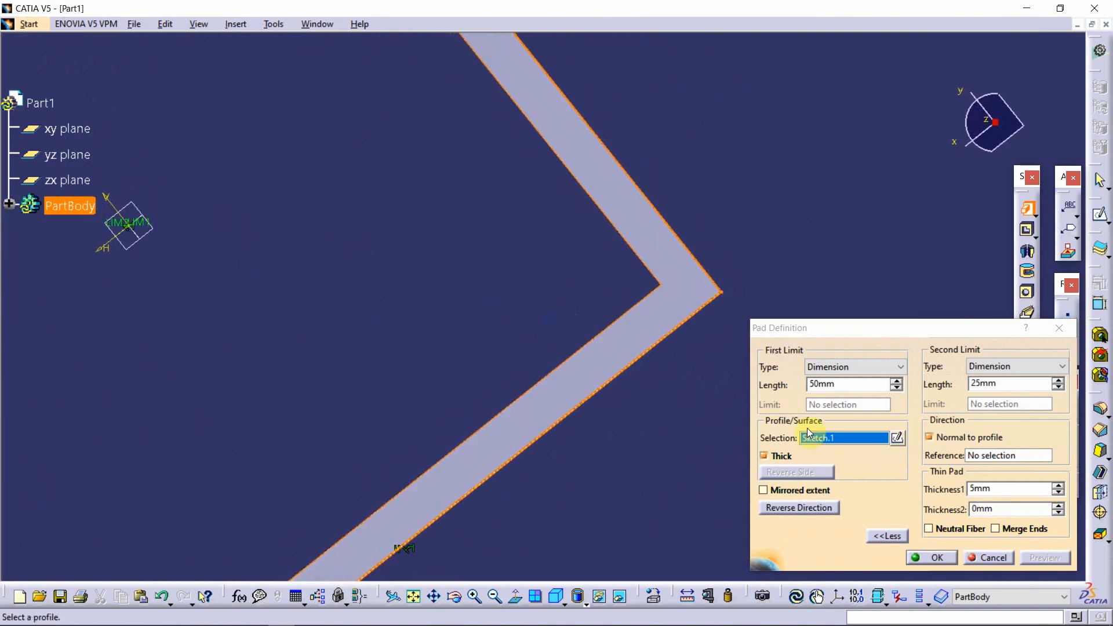
Step: Set the thin pad's Thickness1 to 7 mm and Thickness2 to 3 mm, and preview the walls
click(1059, 485)
click(1058, 485)
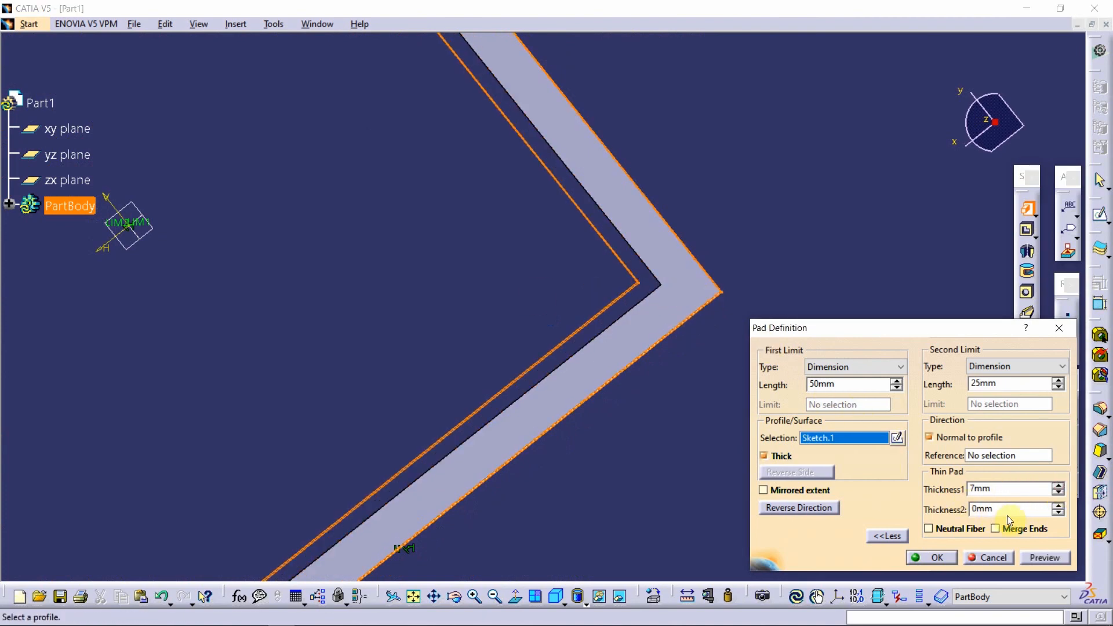
click(1058, 505)
click(1058, 506)
click(1059, 505)
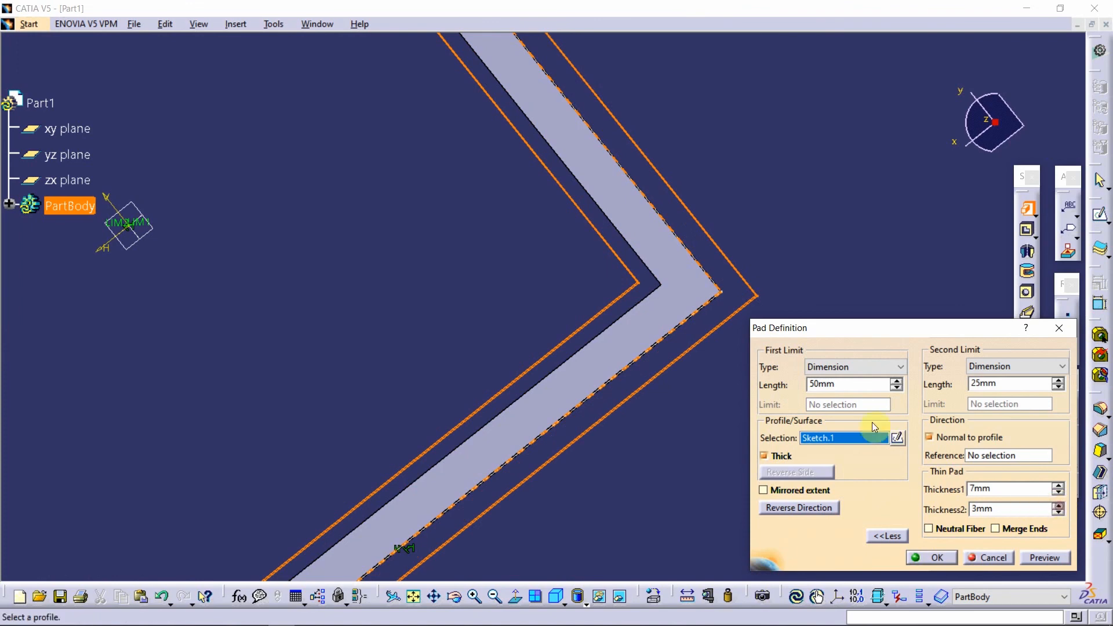
click(1054, 558)
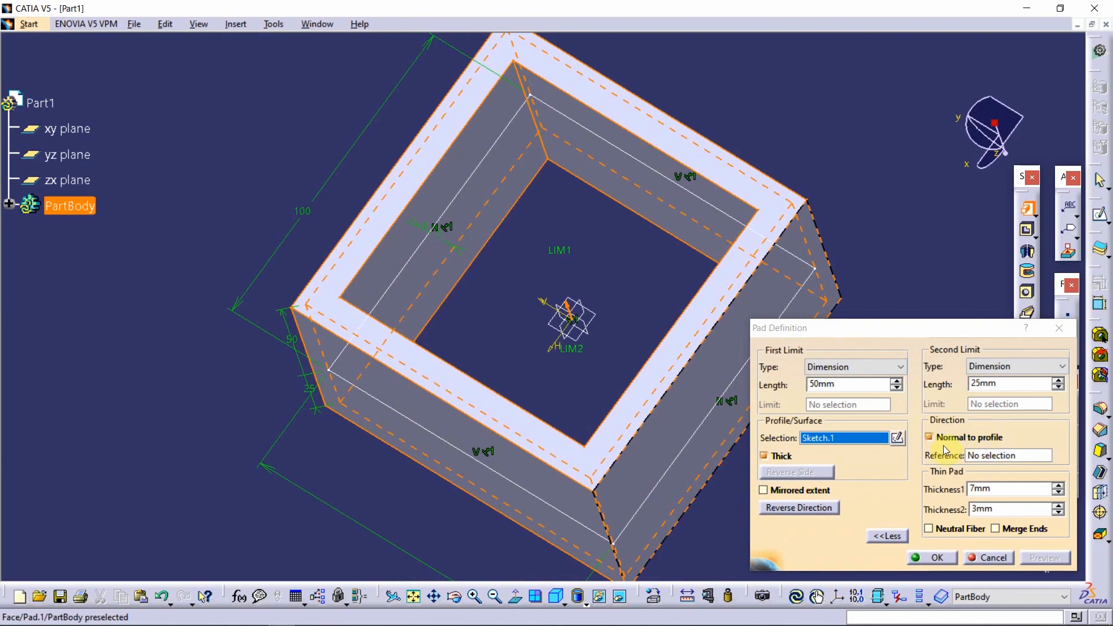
middle_drag(602, 396, 615, 362)
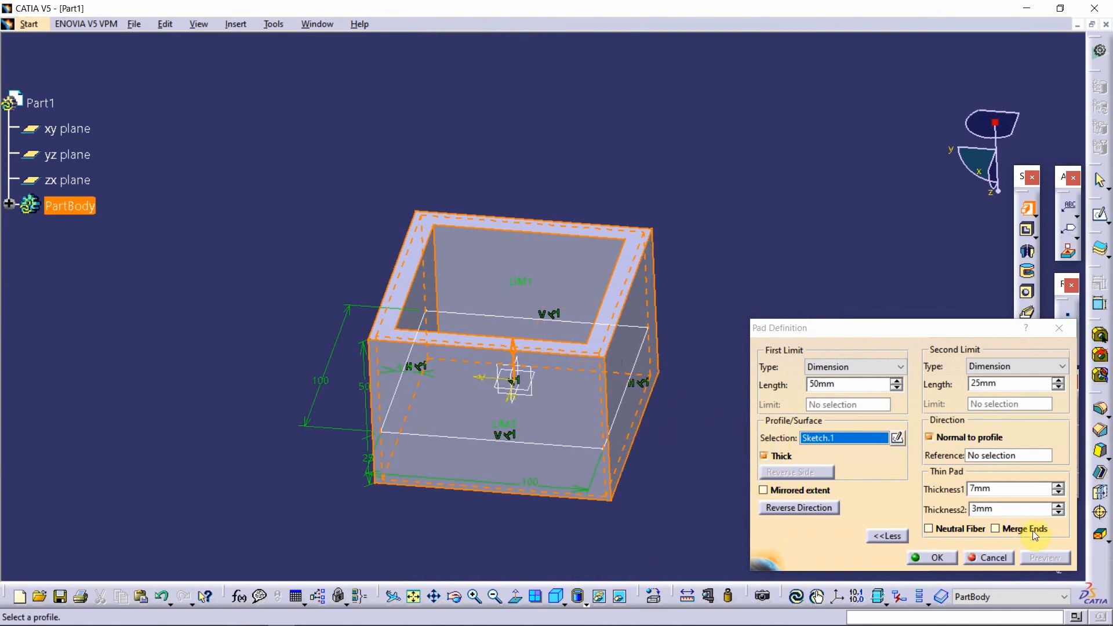
Step: Replace the pad's normal-to-profile direction with the slanted reference line Line.1 and preview the inclined 50 mm pad
click(949, 435)
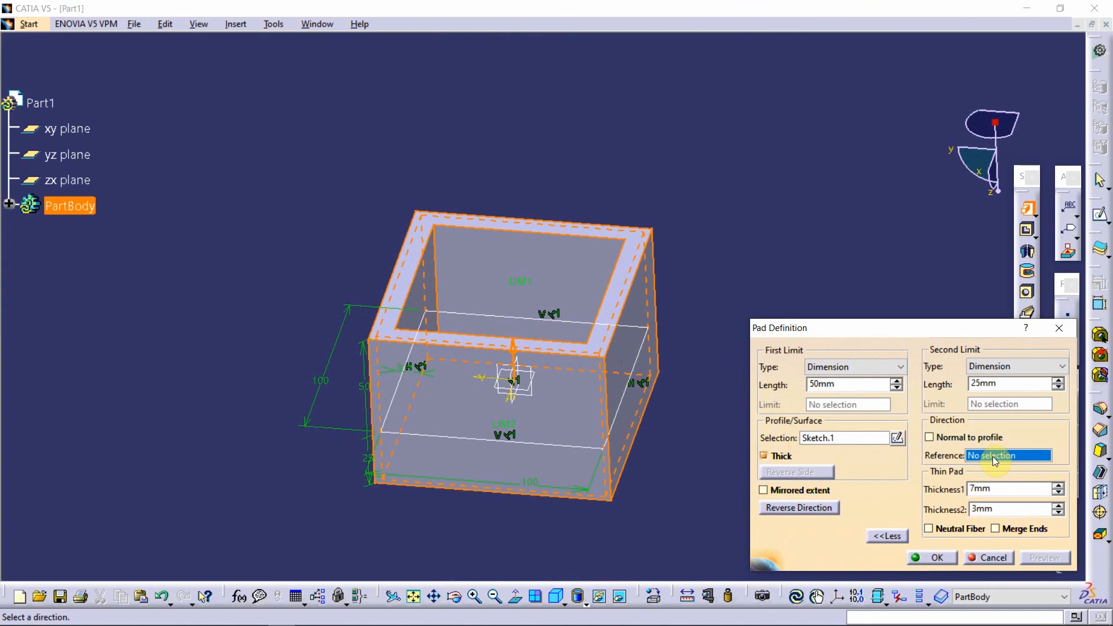
click(976, 435)
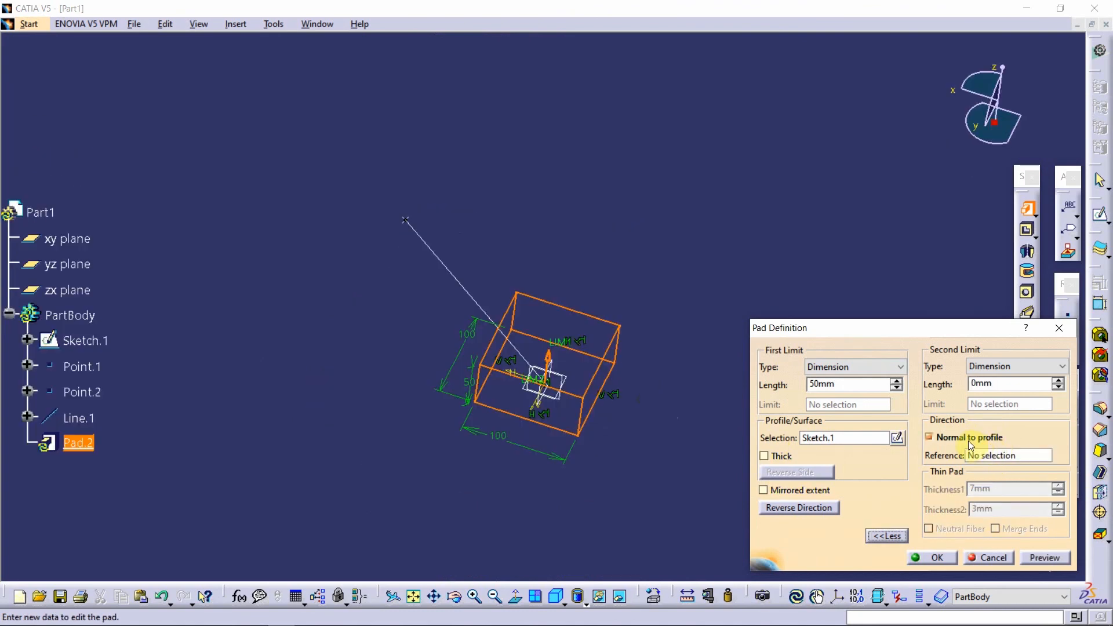
click(945, 438)
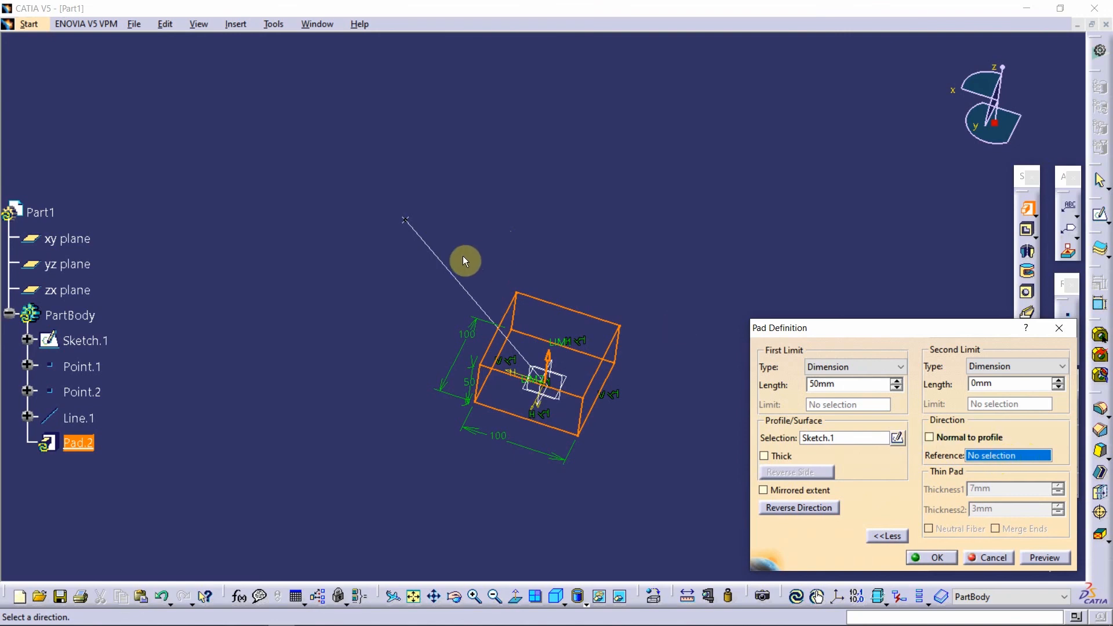
click(461, 281)
middle_drag(519, 323, 564, 223)
click(1045, 557)
mouse_move(562, 359)
middle_down()
mouse_move(534, 316)
mouse_move(610, 496)
mouse_move(560, 368)
mouse_move(566, 301)
mouse_move(512, 378)
mouse_move(511, 398)
middle_up()
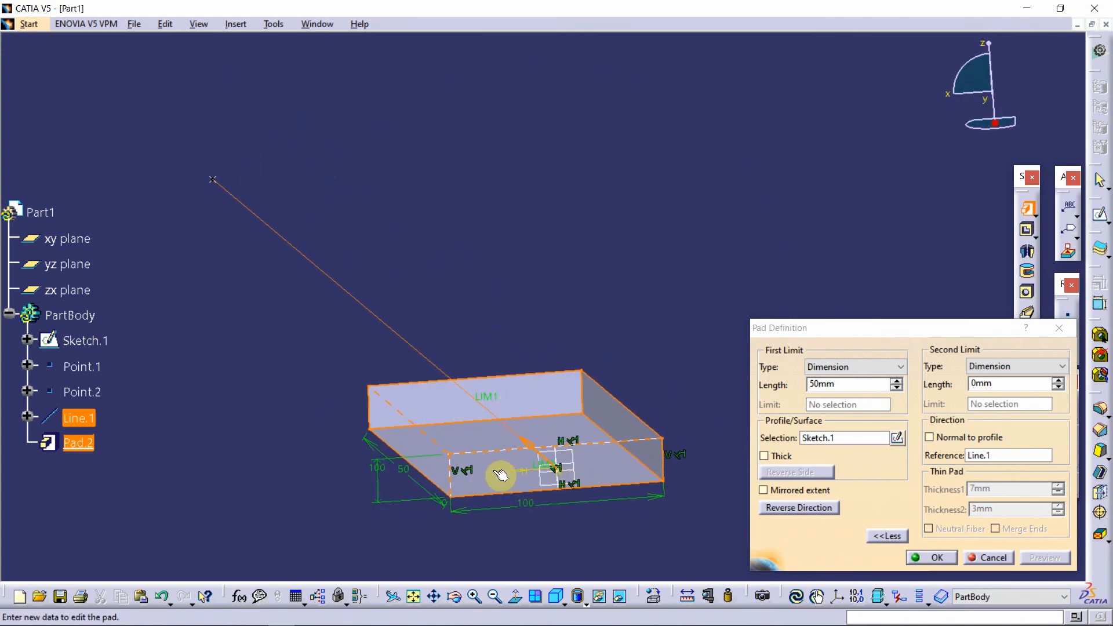
middle_drag(499, 471, 493, 405)
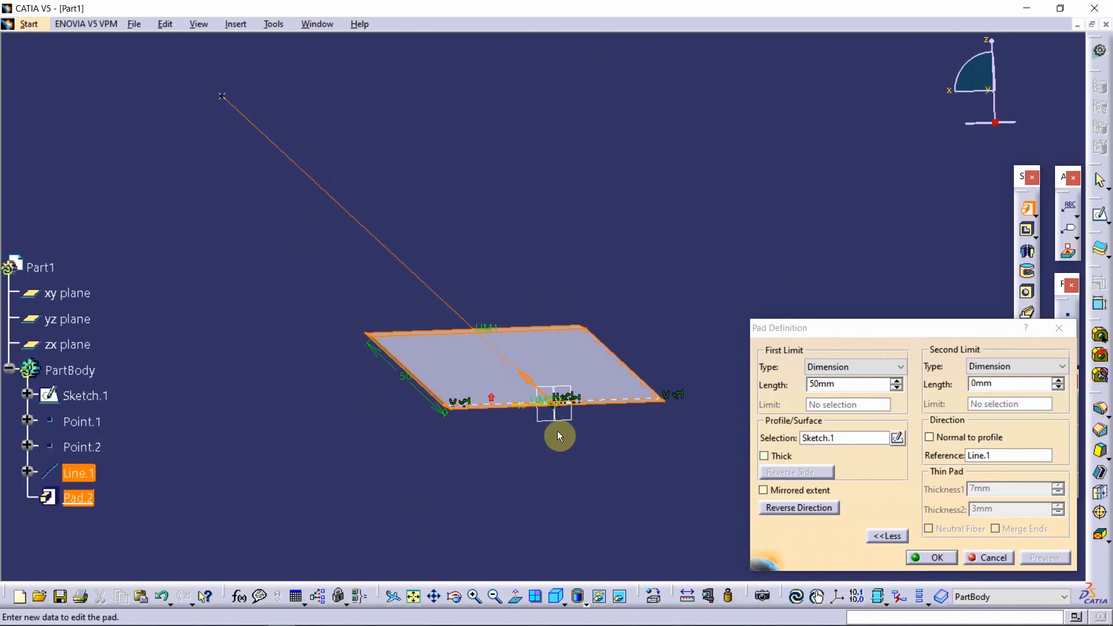
scroll(559, 405, down, 4)
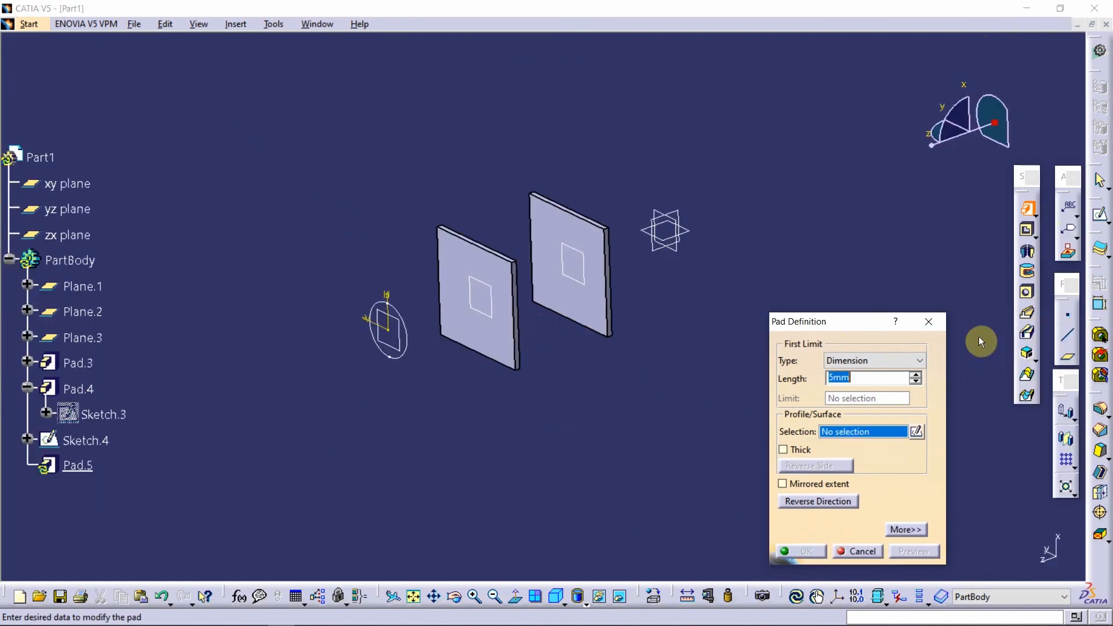
Step: Examine the first-limit types available for the new pad and the circular sketch's position relative to the two plates
click(878, 359)
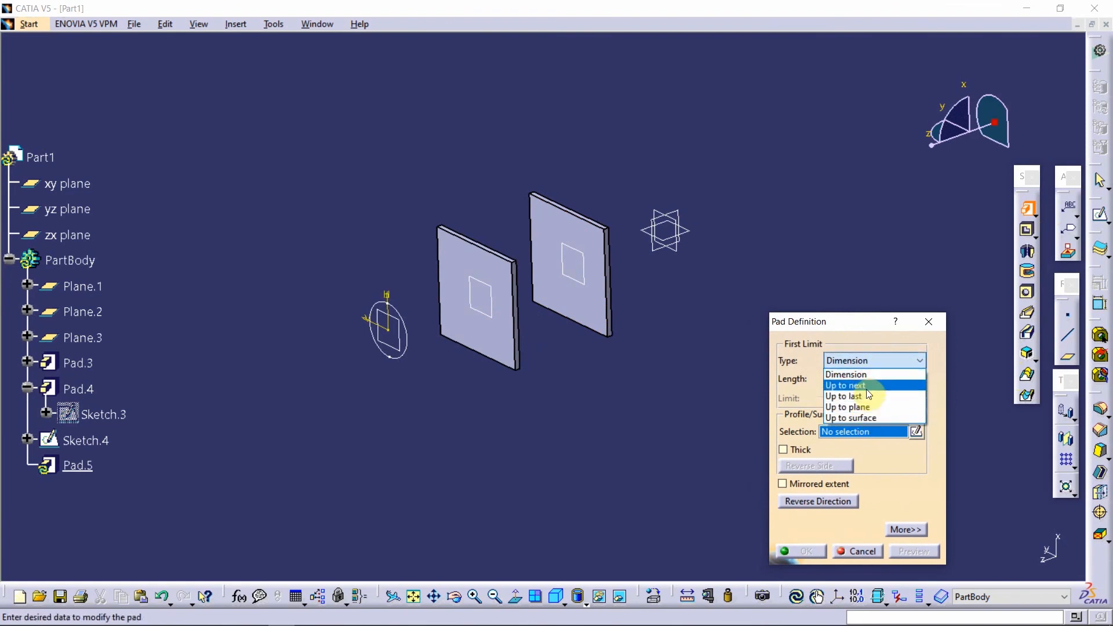
click(879, 363)
middle_drag(705, 303, 591, 278)
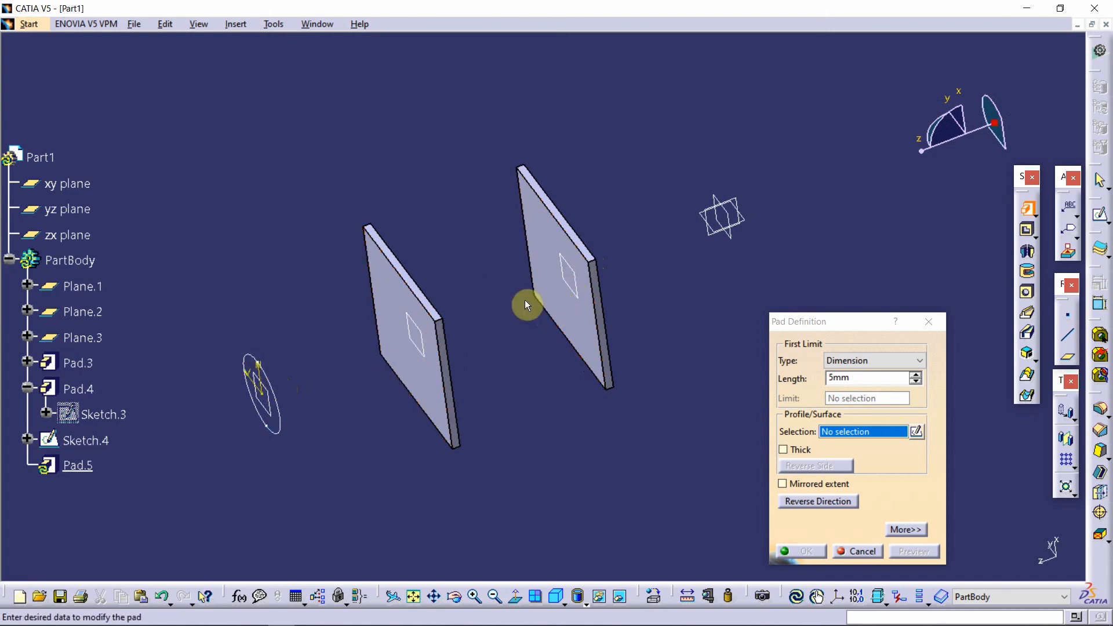
middle_drag(527, 303, 666, 203)
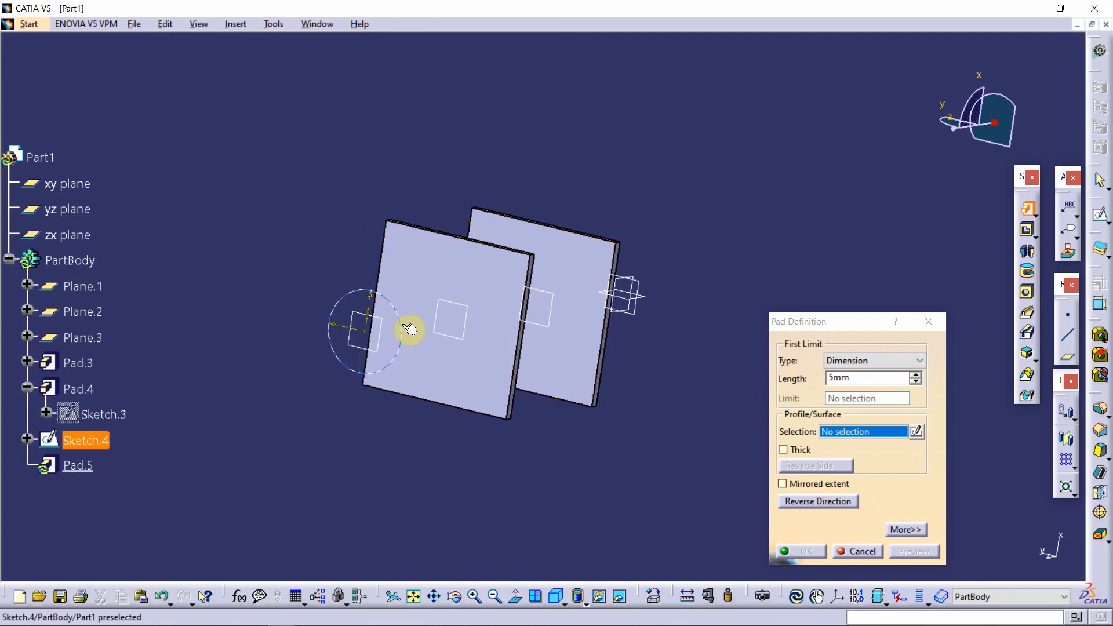
mouse_move(427, 331)
middle_down()
mouse_move(489, 340)
mouse_move(522, 324)
middle_up()
click(838, 360)
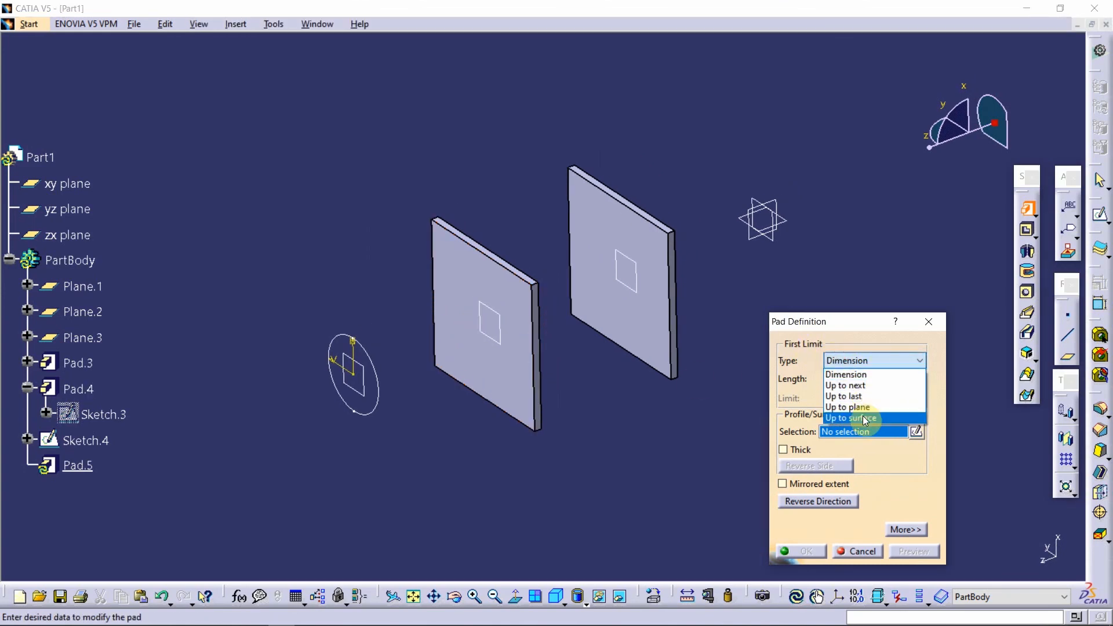
click(887, 360)
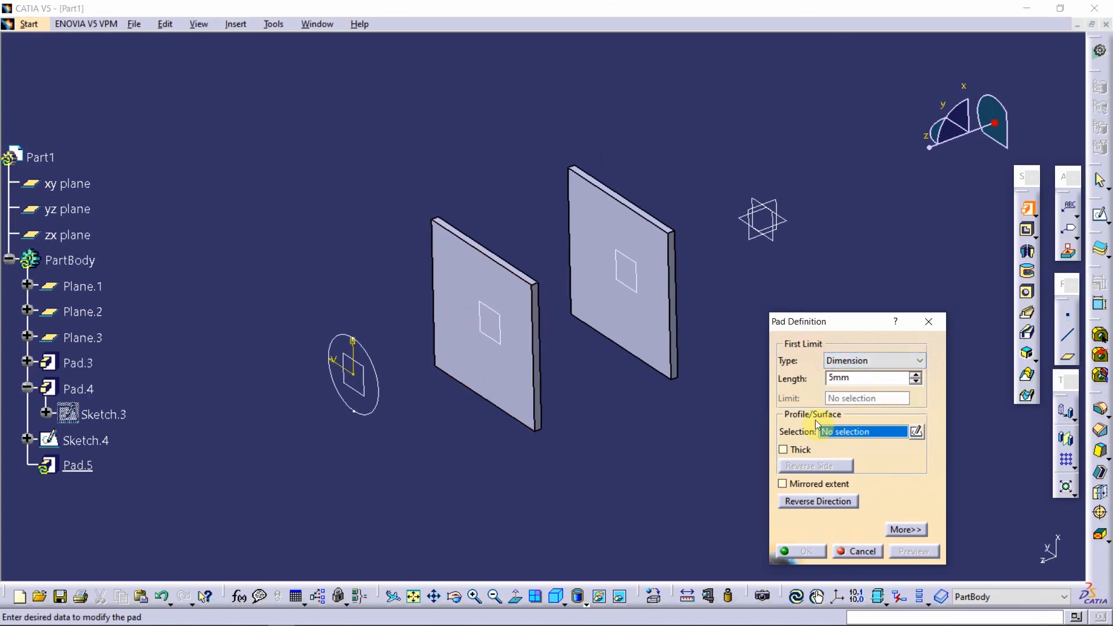
Step: Pad the circular sketch toward the plates using the Up to next limit type, reversing its direction, and preview it
click(381, 399)
click(328, 389)
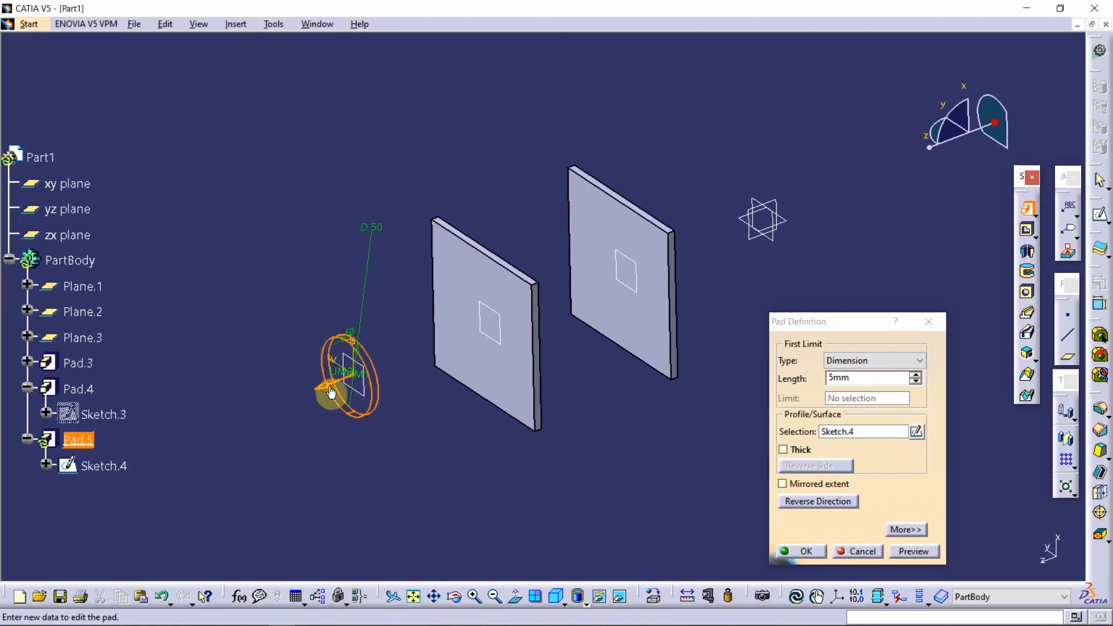
click(843, 364)
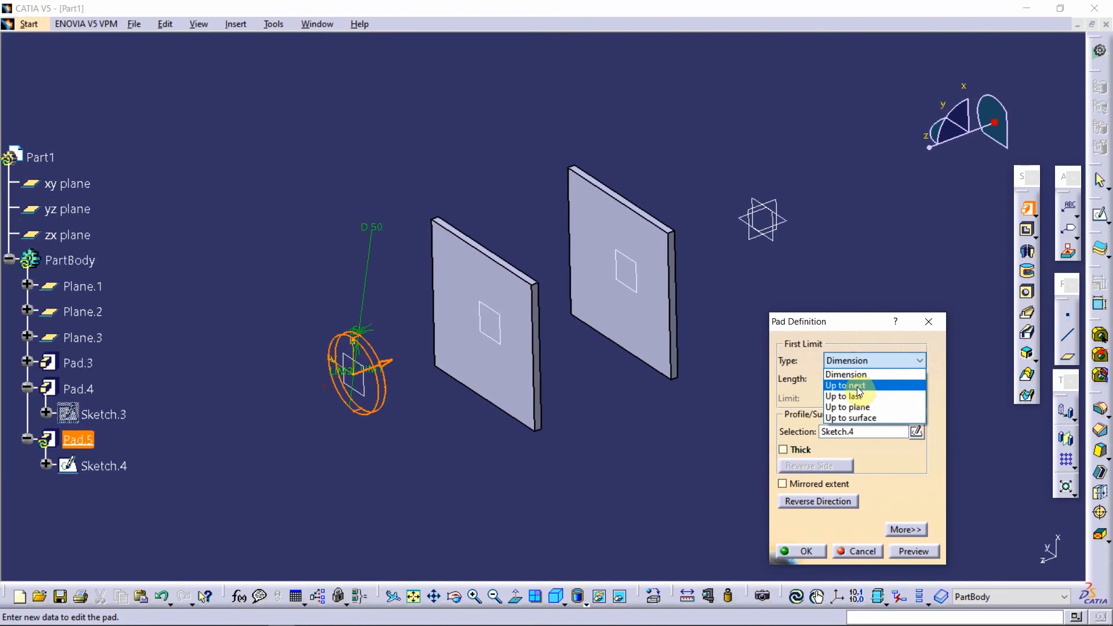
click(859, 385)
middle_drag(646, 355, 582, 318)
click(914, 550)
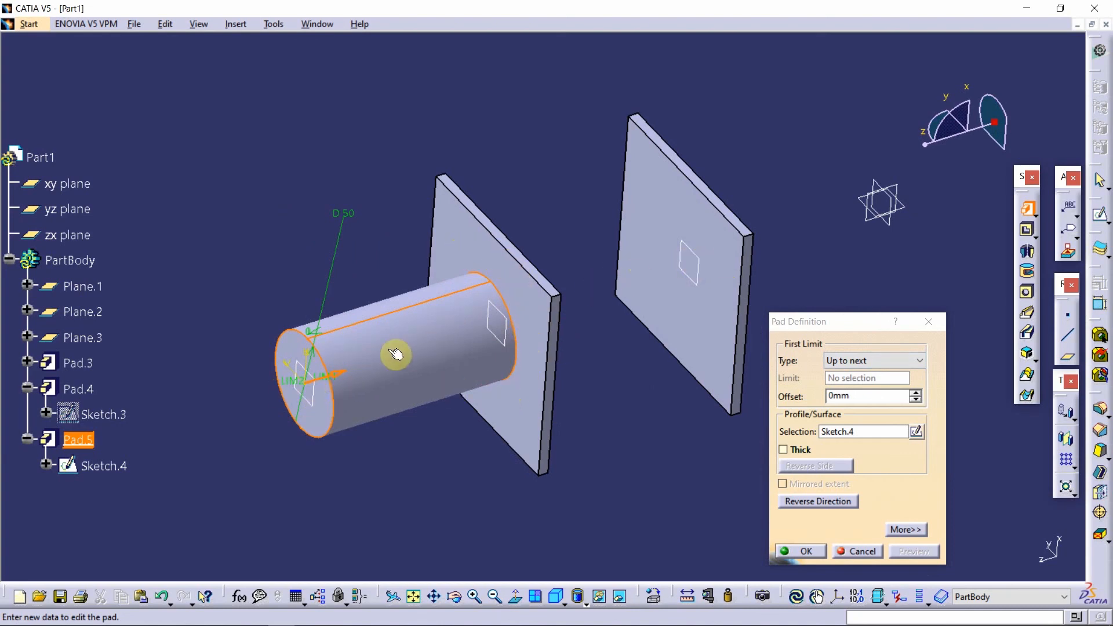
middle_drag(537, 318, 517, 251)
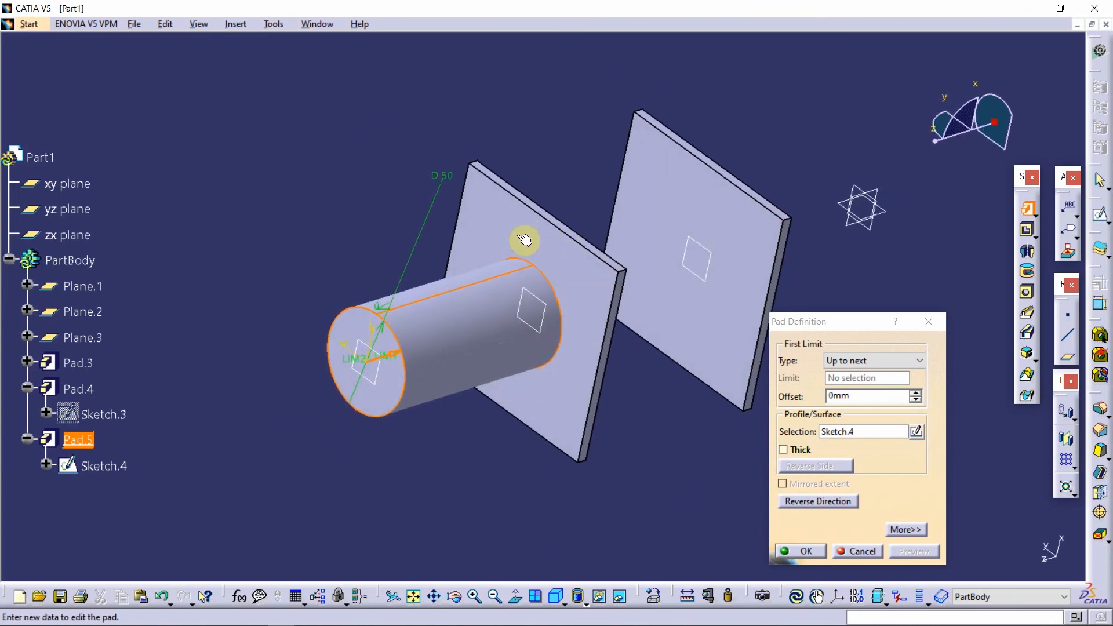
middle_drag(658, 302, 562, 299)
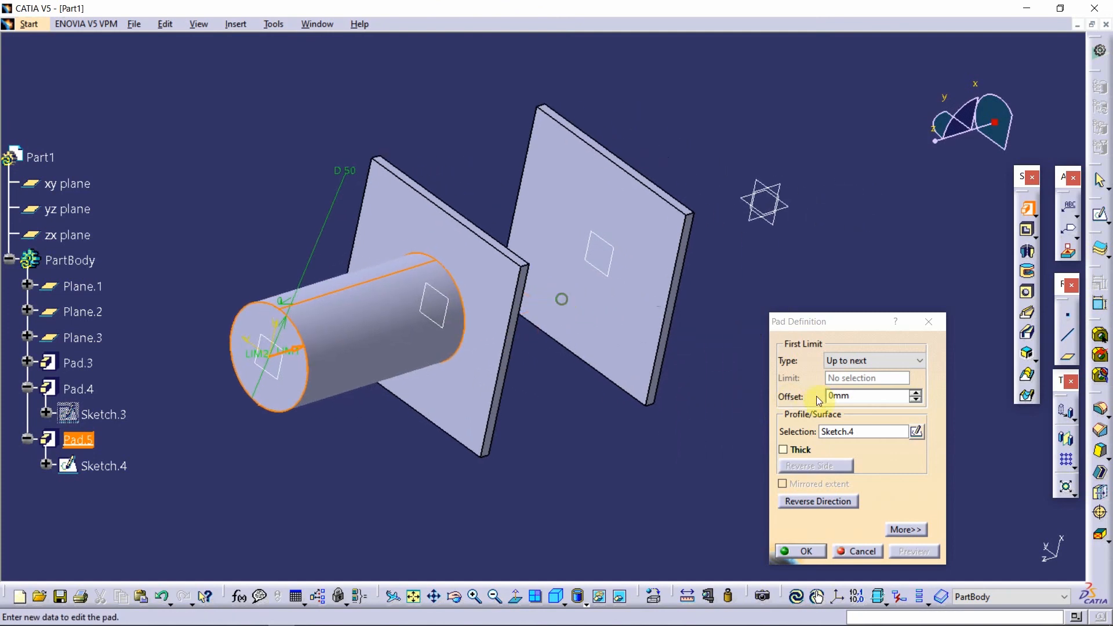
Step: Change the circular pad's first limit type to Up to last and preview it through both plates
click(869, 360)
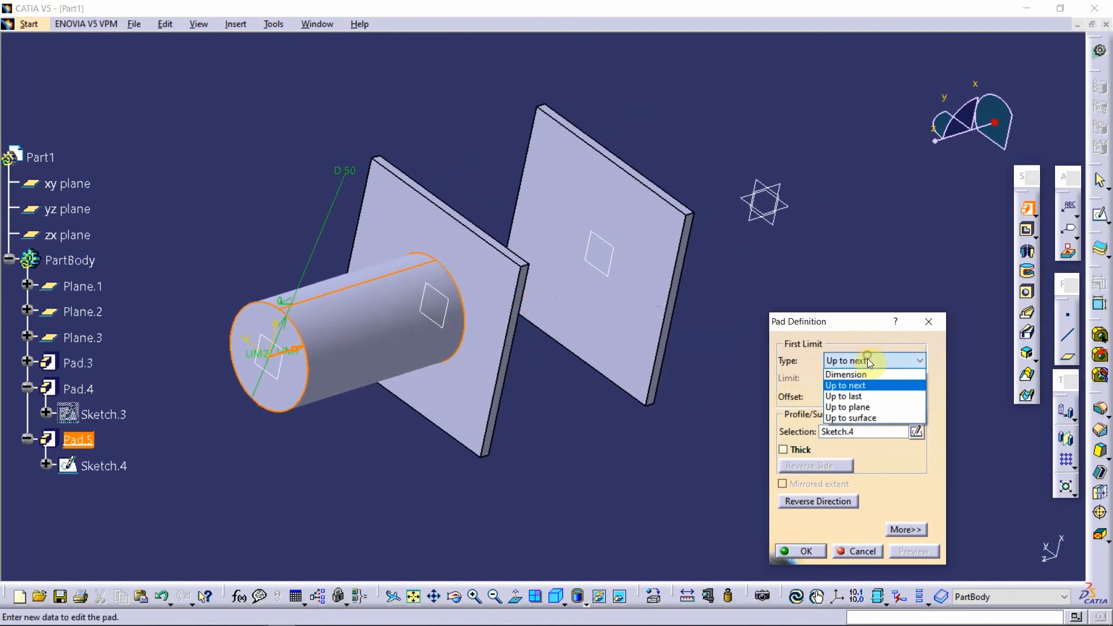
click(846, 396)
click(895, 553)
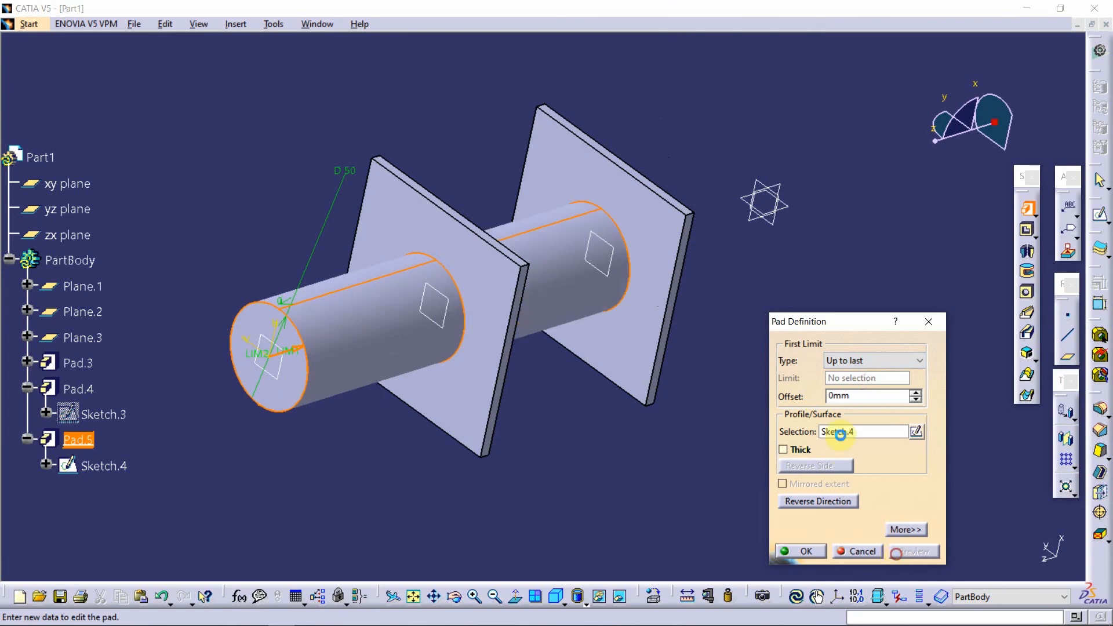
mouse_move(640, 280)
middle_down()
mouse_move(556, 340)
mouse_move(637, 297)
middle_up()
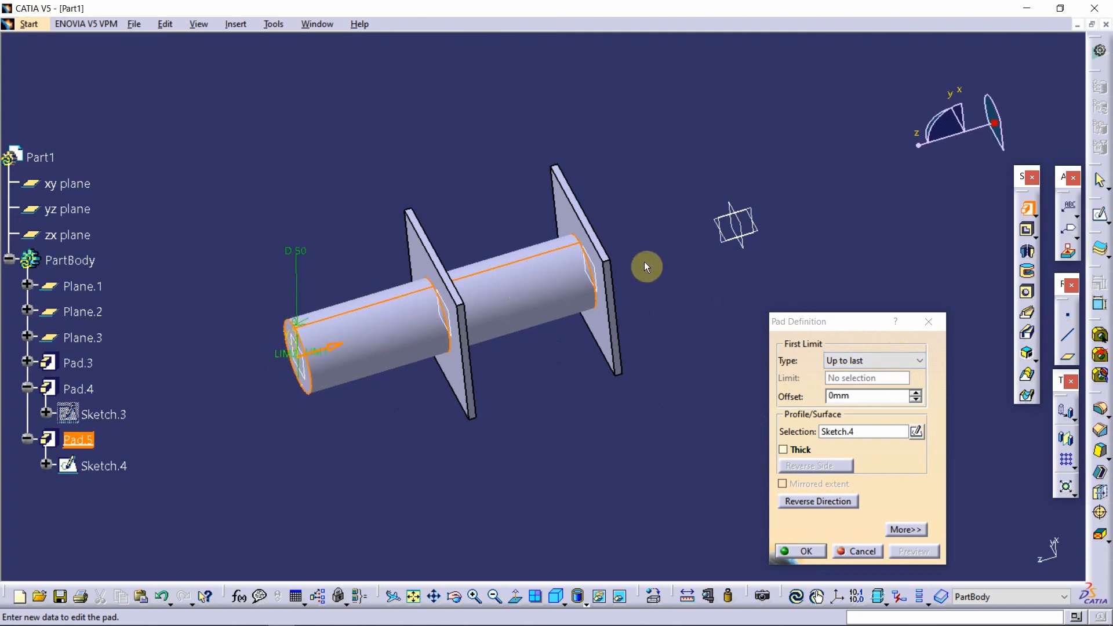
Step: Change the circular pad's first limit type to Up to plane, with the xy plane as limit, and preview it
click(879, 364)
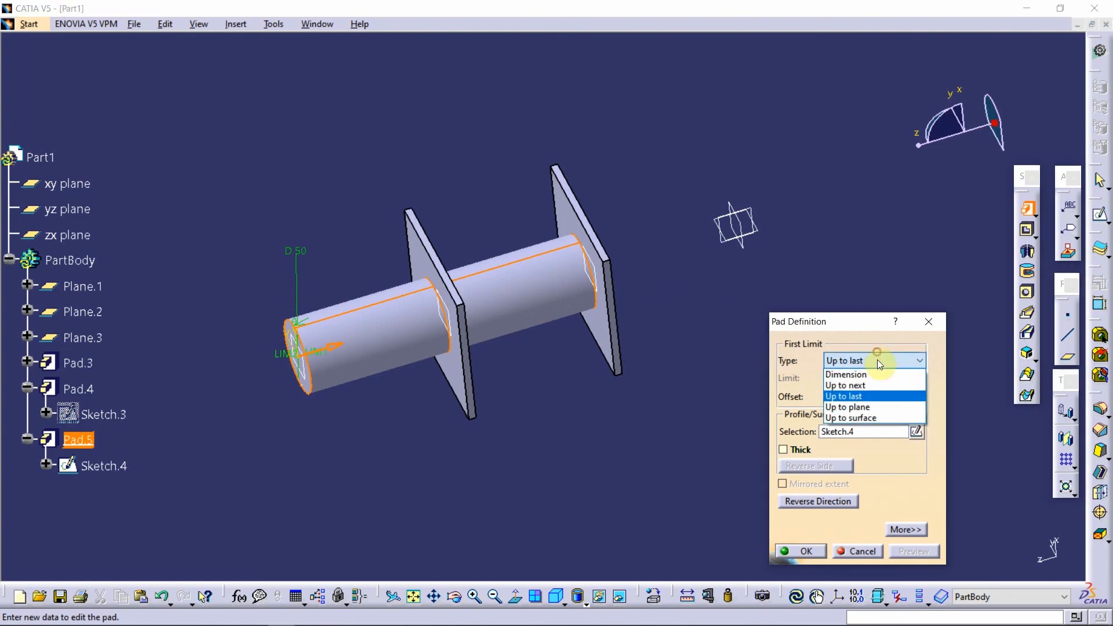
click(857, 411)
middle_drag(694, 276, 624, 280)
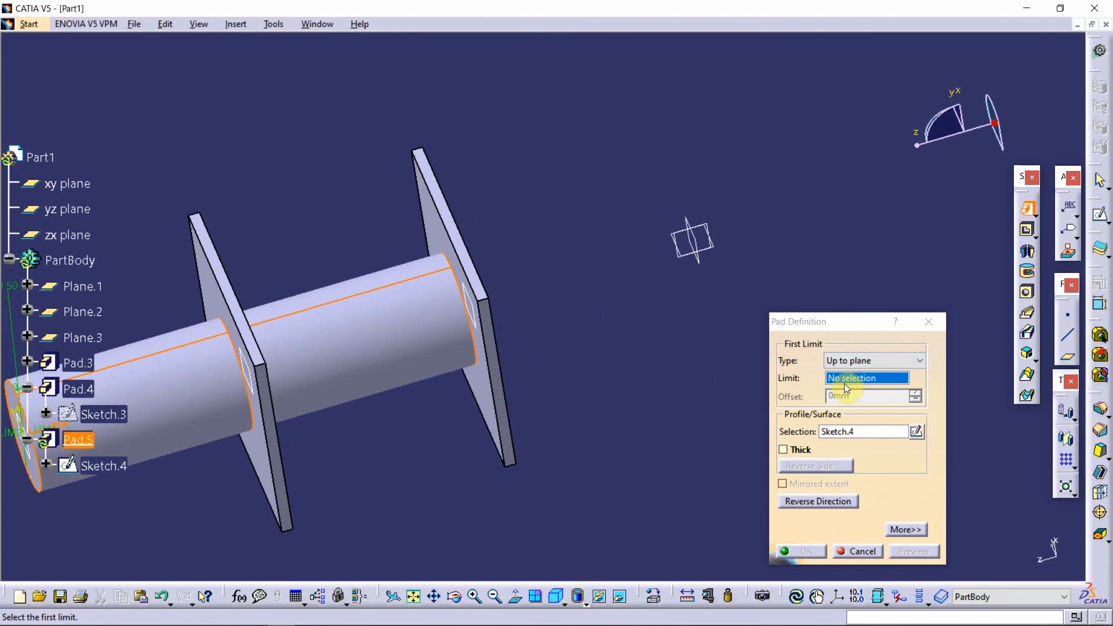
click(701, 246)
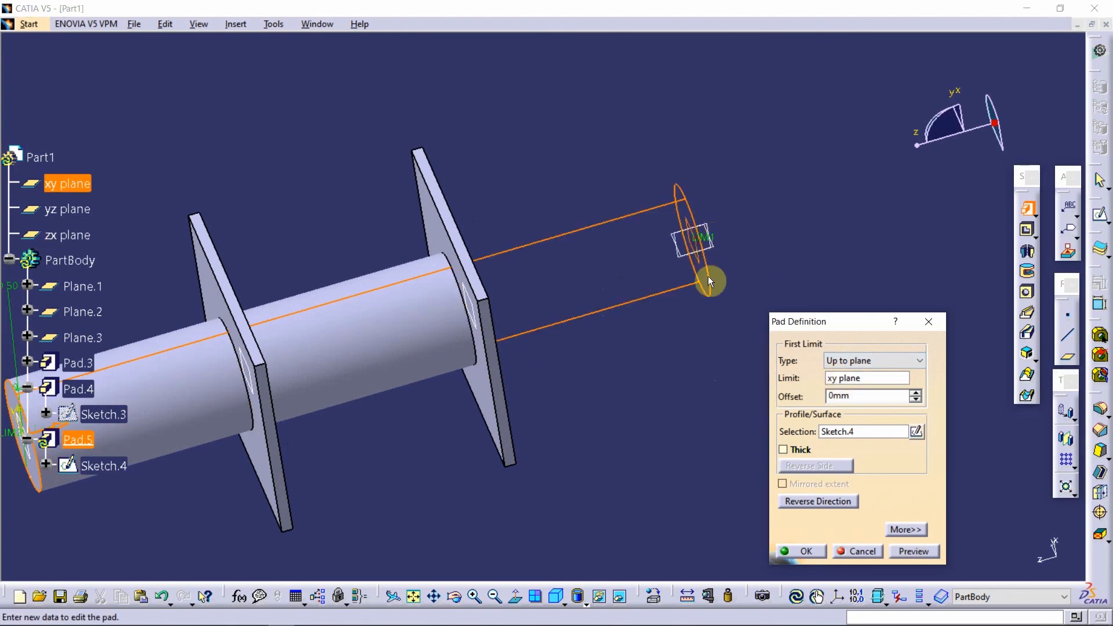
click(898, 550)
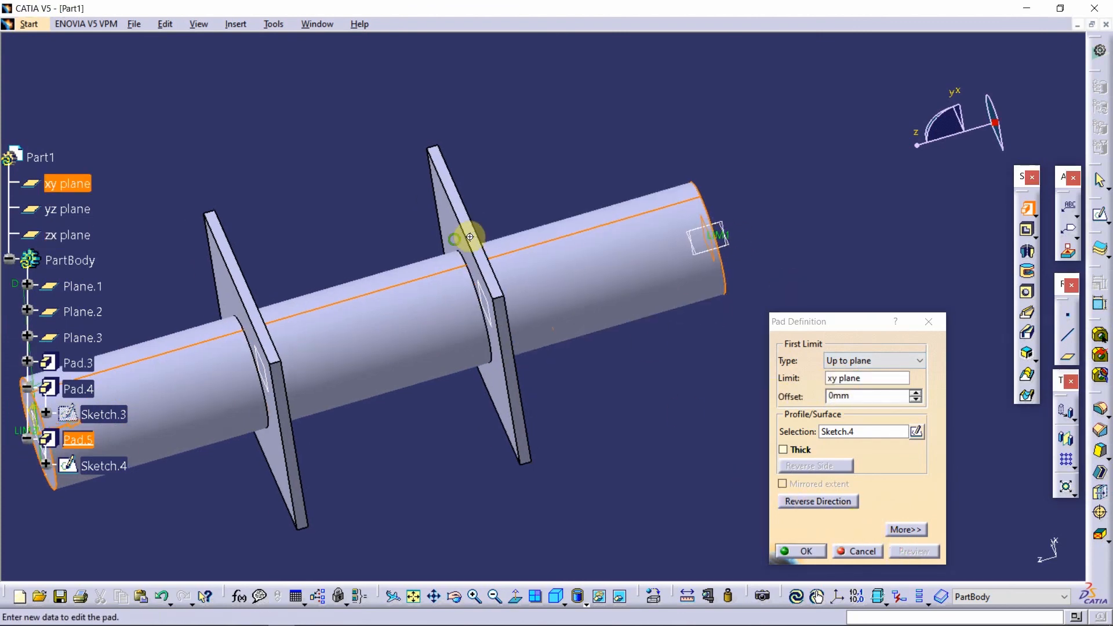
middle_drag(460, 236, 254, 370)
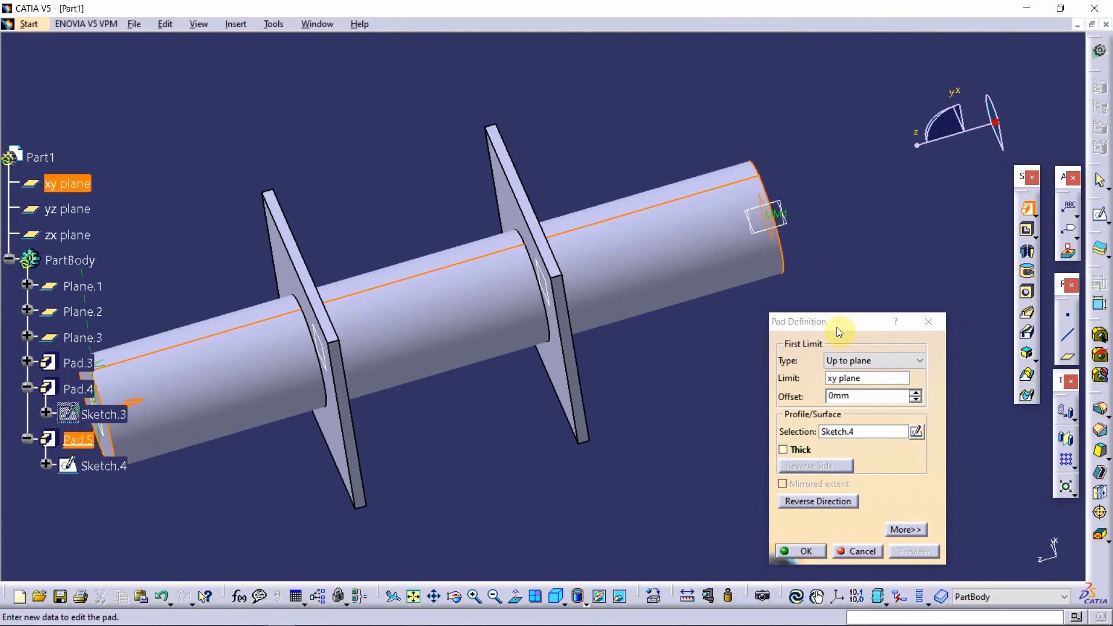
Step: Limit the circular pad with Up to surface at the far face of the plate nearest the sketch, and preview it
click(861, 361)
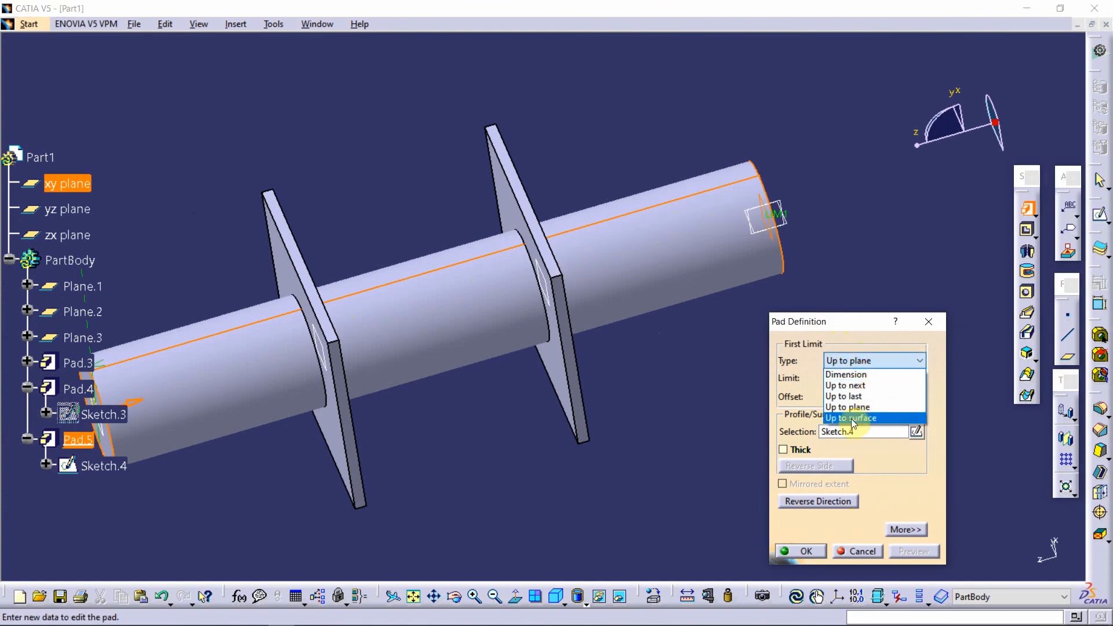
click(857, 424)
middle_drag(694, 279, 501, 355)
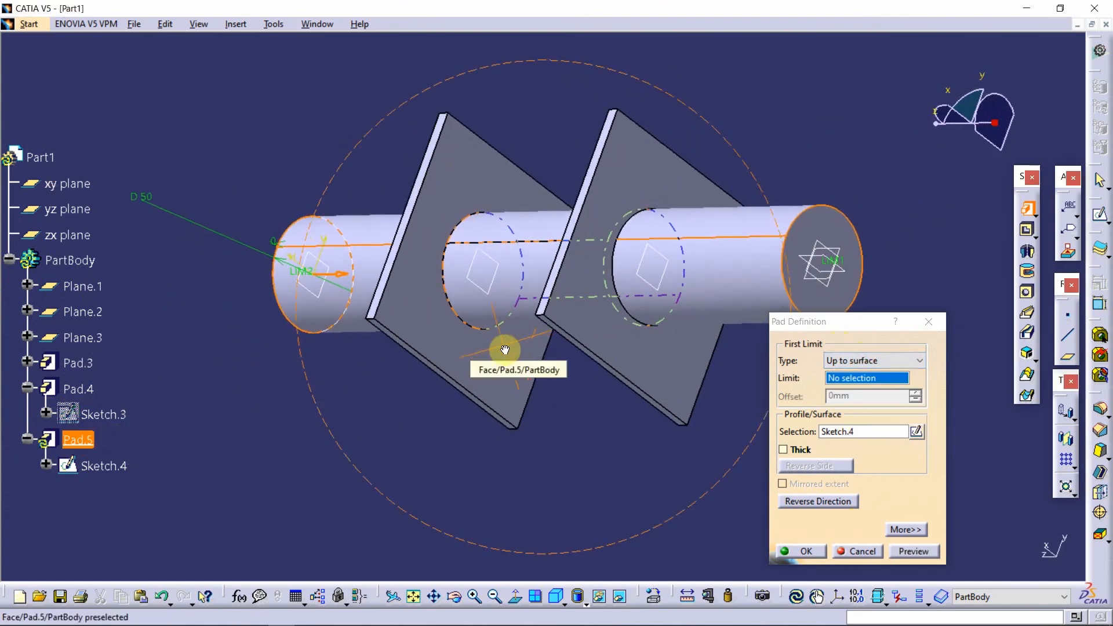
click(478, 169)
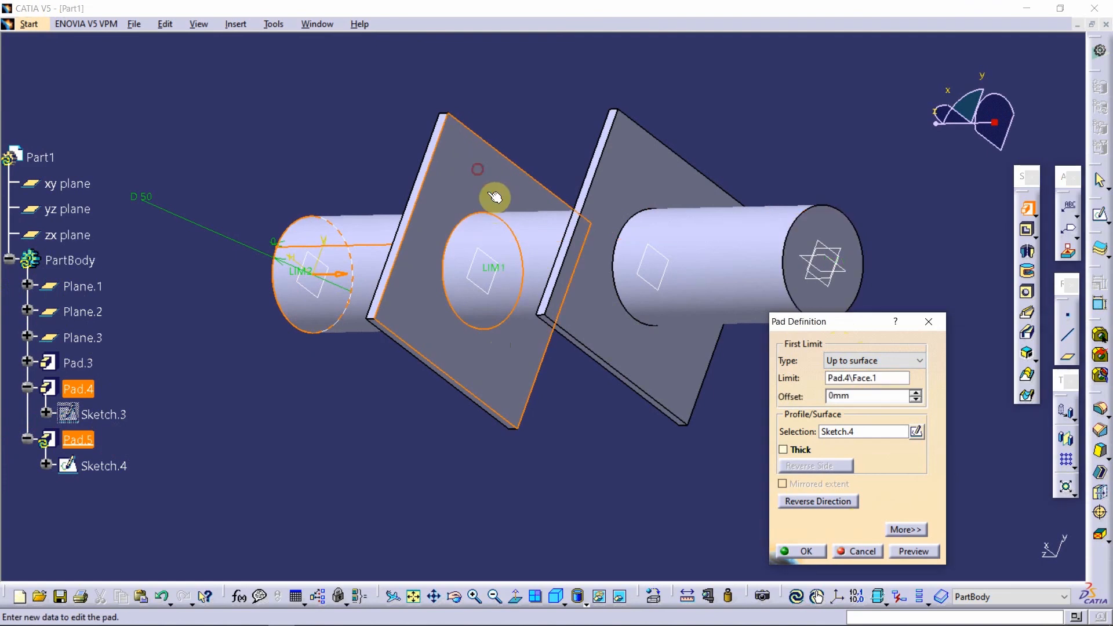
click(912, 552)
middle_drag(650, 291, 576, 275)
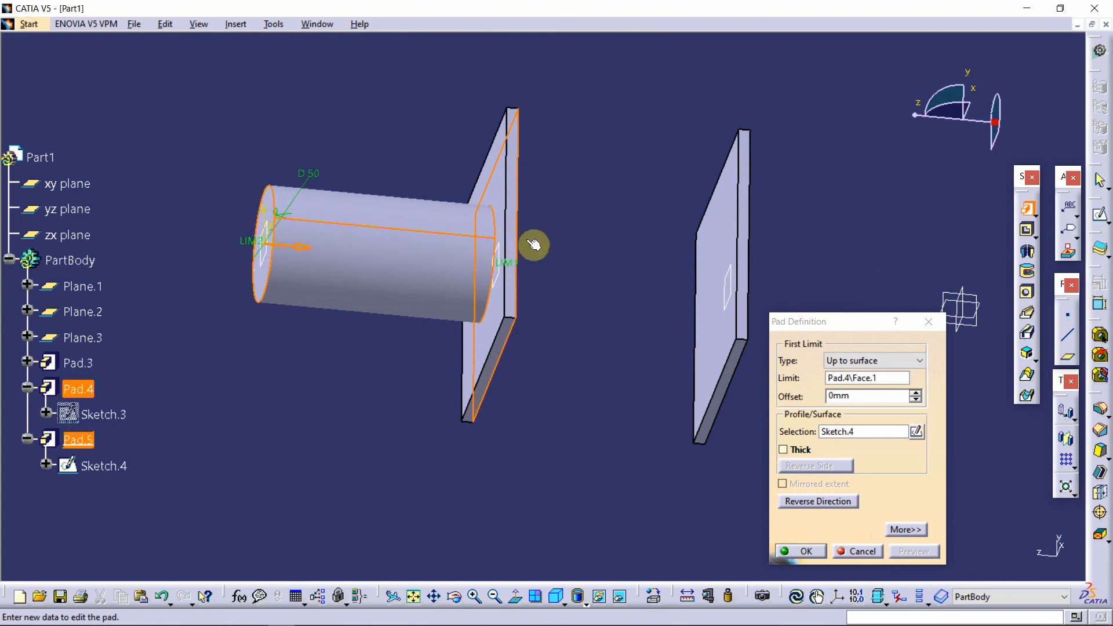
middle_drag(533, 245, 513, 322)
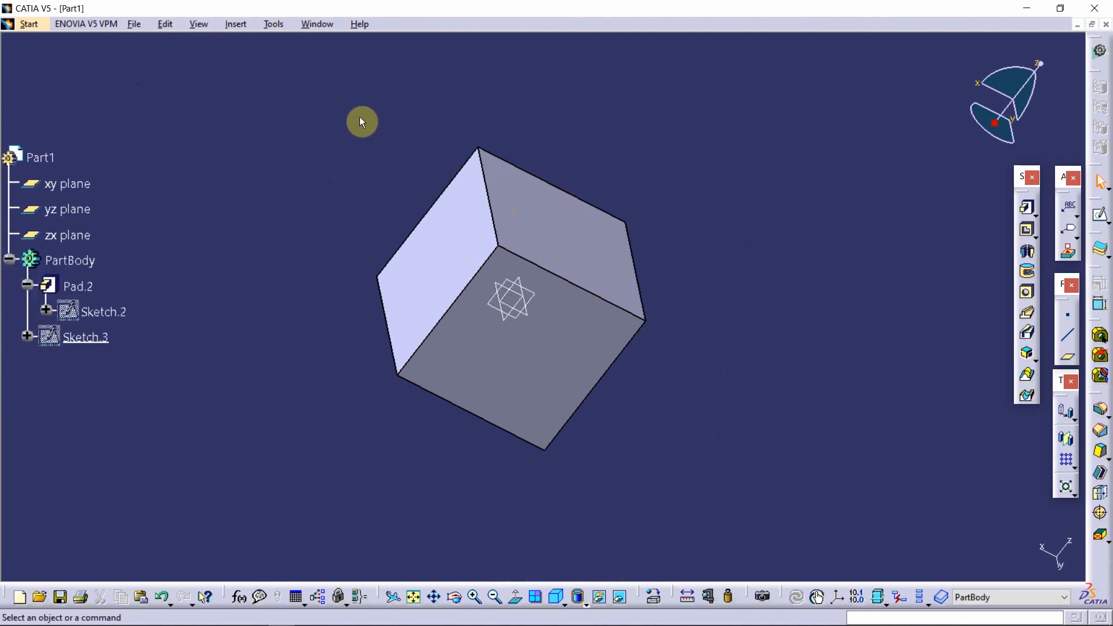
Step: Show the hidden circular sketch Sketch.3 on the face of the cube
drag(360, 121, 648, 431)
click(179, 334)
middle_drag(513, 276, 500, 335)
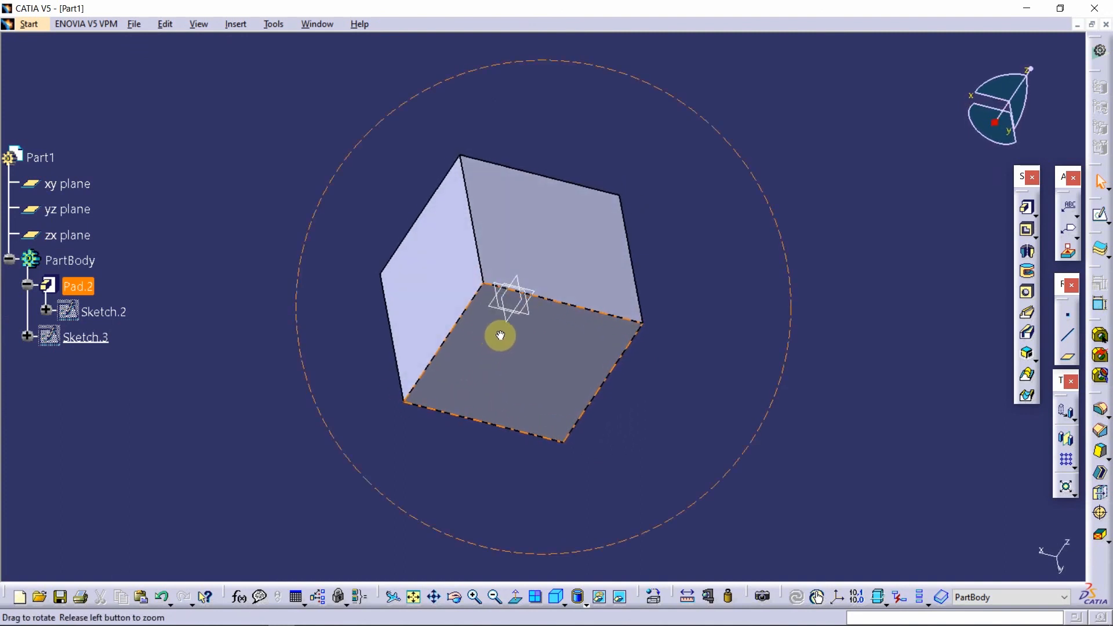
right_click(79, 342)
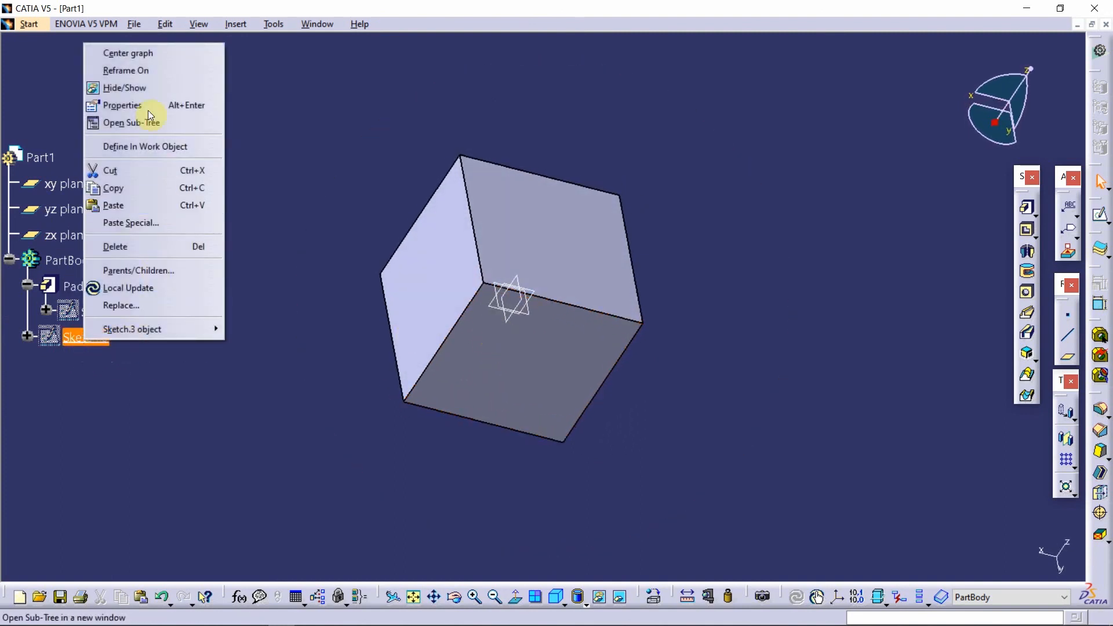
click(147, 87)
mouse_move(497, 269)
middle_down()
mouse_move(524, 313)
mouse_move(521, 377)
middle_up()
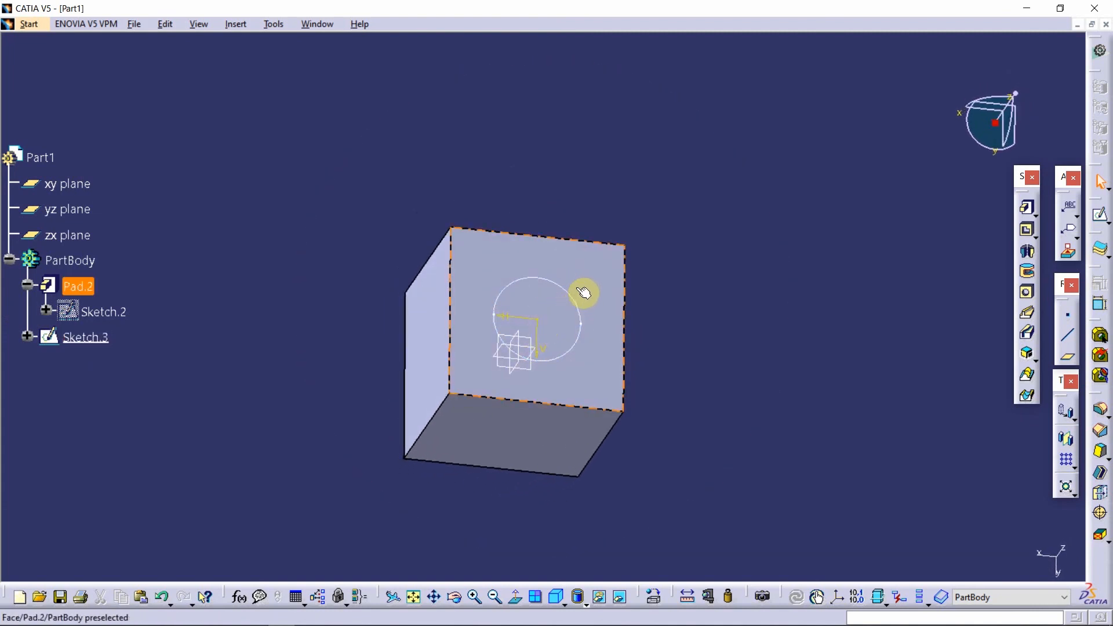
Step: Create a pocket from the circular Sketch.3 with a 100 mm Dimension limit through the cube and preview it
click(1029, 232)
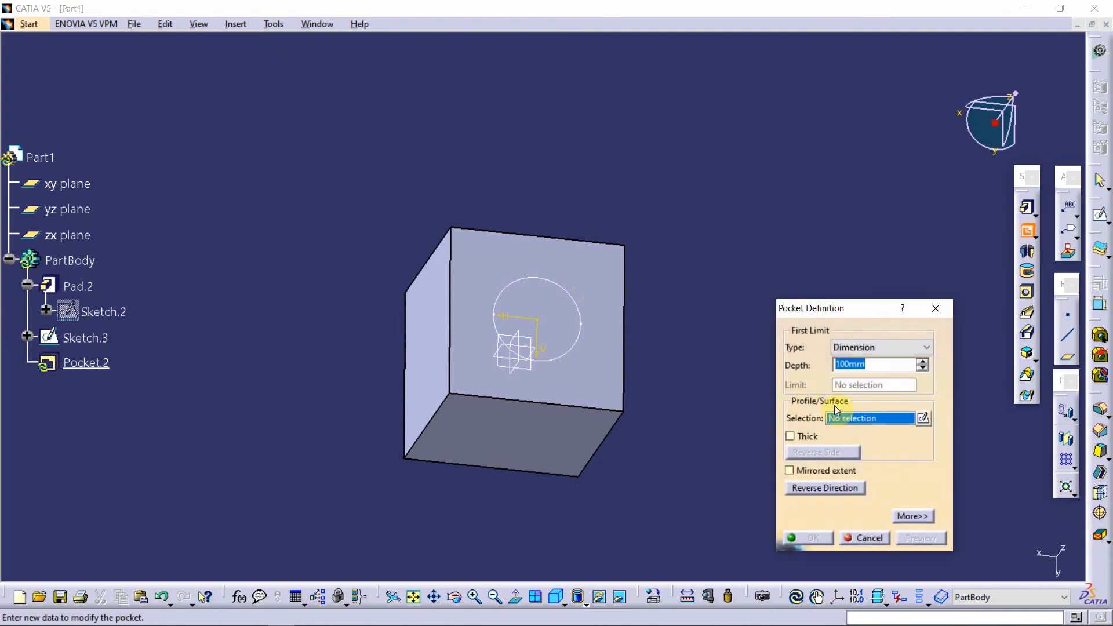
click(573, 330)
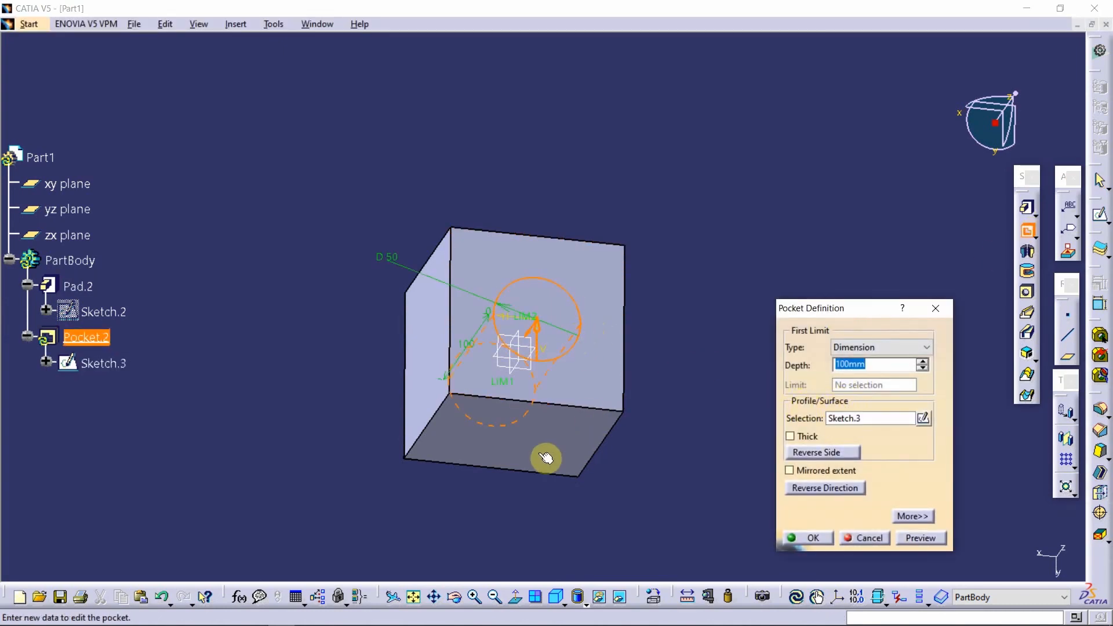
middle_drag(522, 410, 729, 462)
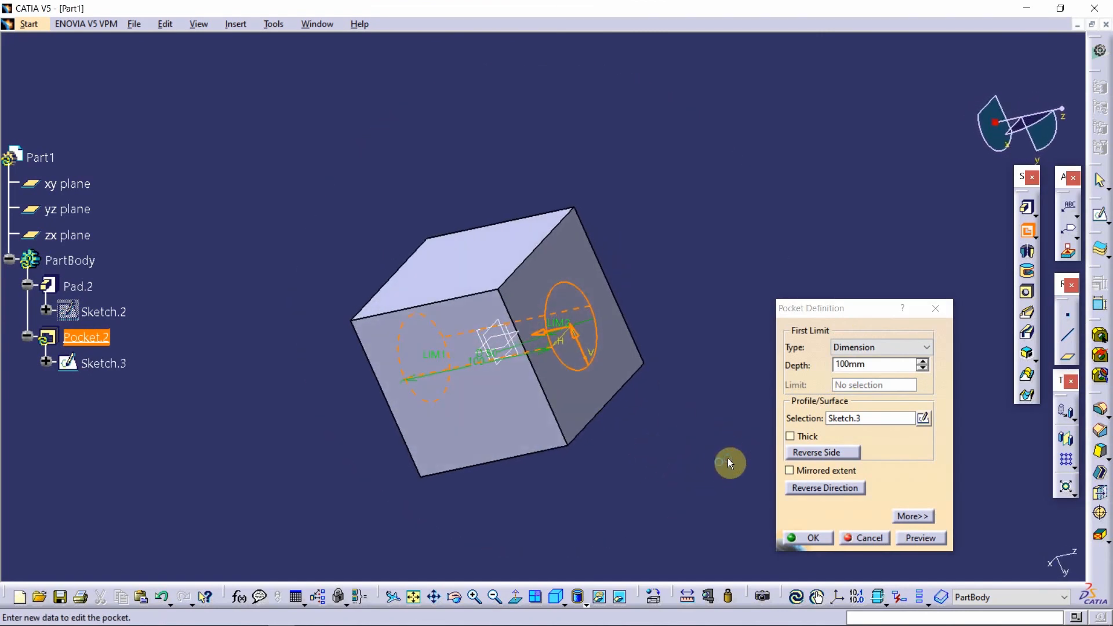
double_click(878, 364)
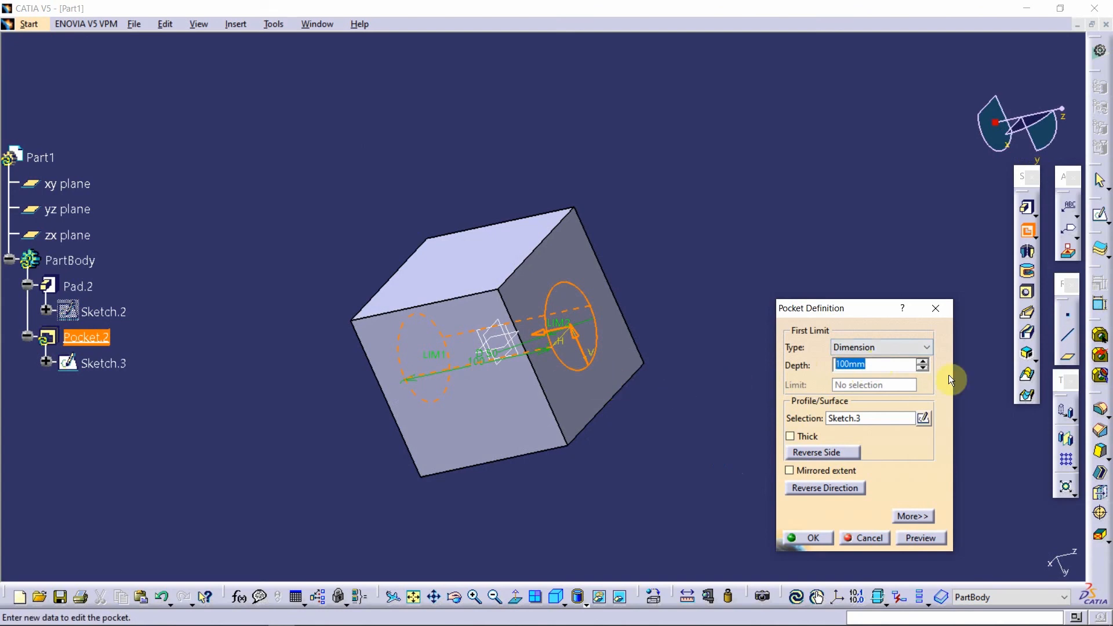
click(921, 538)
middle_drag(640, 397, 678, 461)
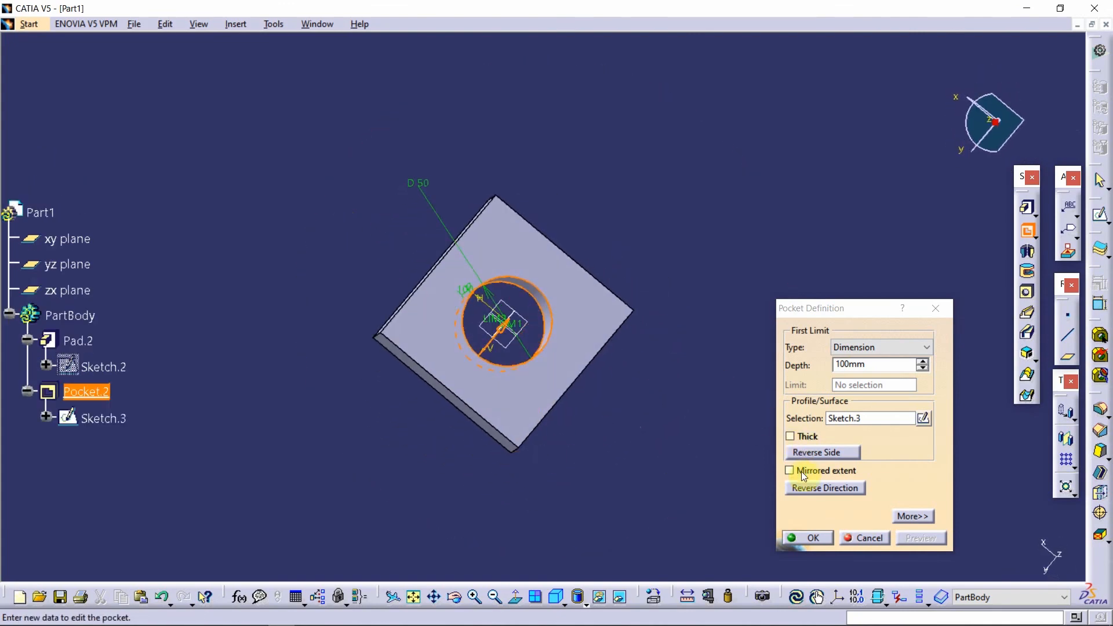
Step: Make the circular pocket a thin pocket with the Thick option and preview the ring-shaped cut
click(800, 436)
middle_drag(581, 396, 575, 364)
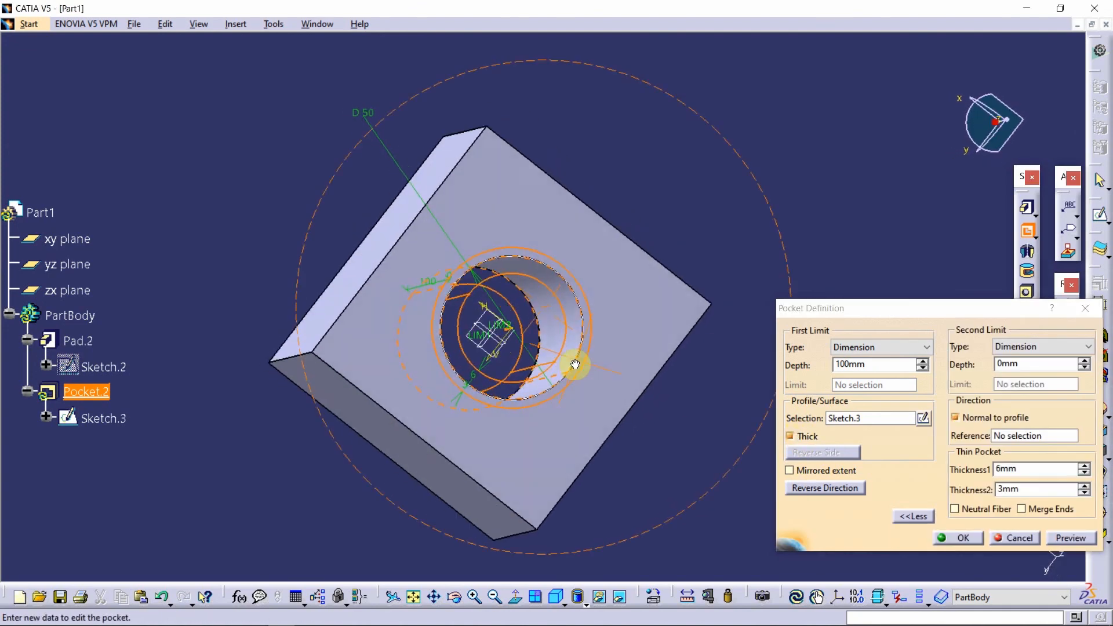
click(1070, 537)
middle_drag(552, 409, 539, 295)
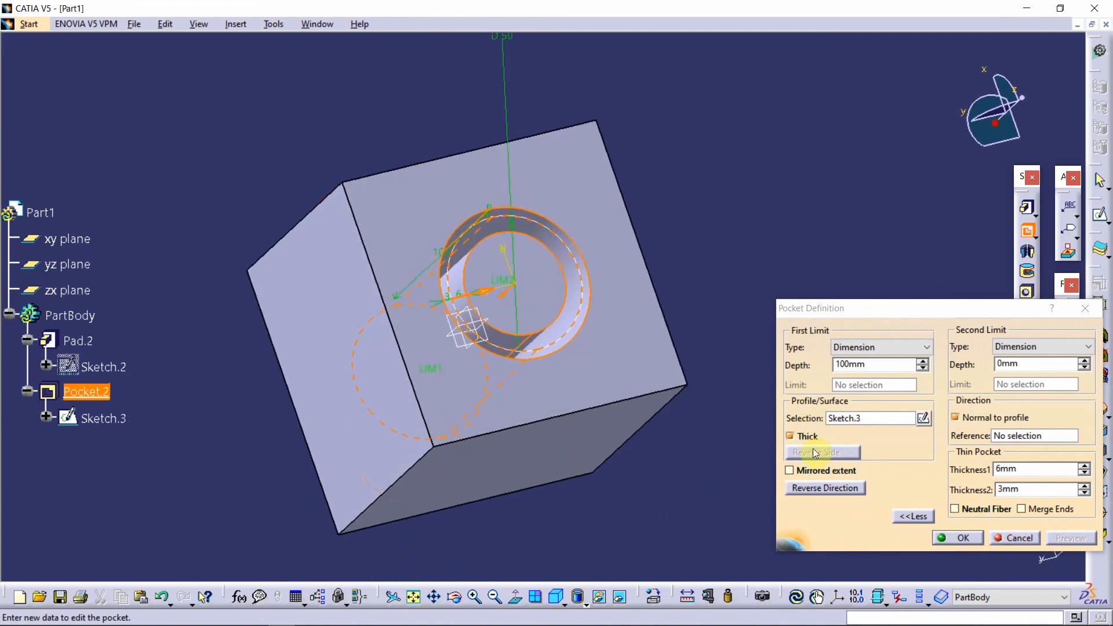
Step: Try the Mirrored extent option on the thin pocket
click(822, 474)
middle_drag(441, 302, 594, 418)
middle_drag(507, 310, 600, 373)
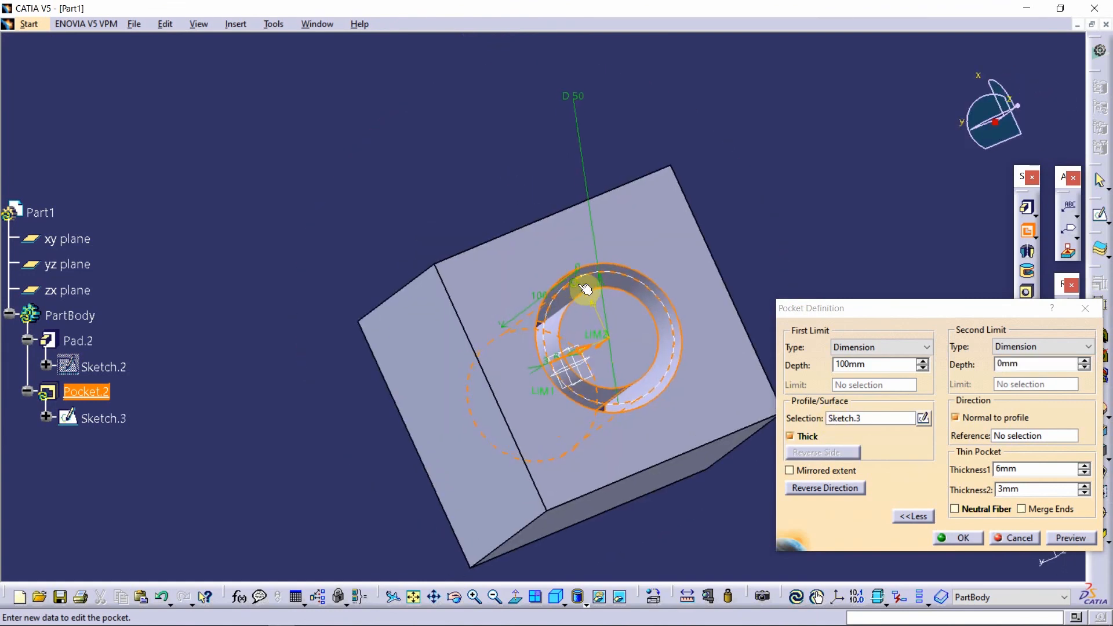
middle_drag(589, 288, 620, 356)
Step: Give the thin pocket a Dimension-type second limit with 25 mm depth, preview it and confirm the pocket
click(1013, 348)
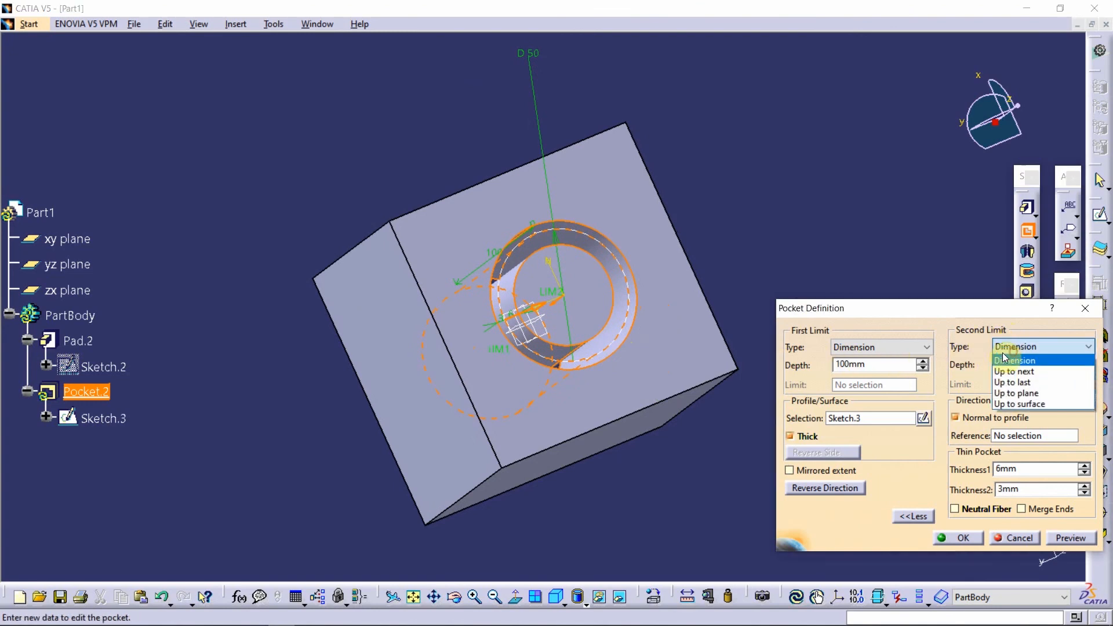
click(1015, 355)
mouse_move(595, 364)
middle_down()
mouse_move(499, 340)
mouse_move(585, 362)
middle_up()
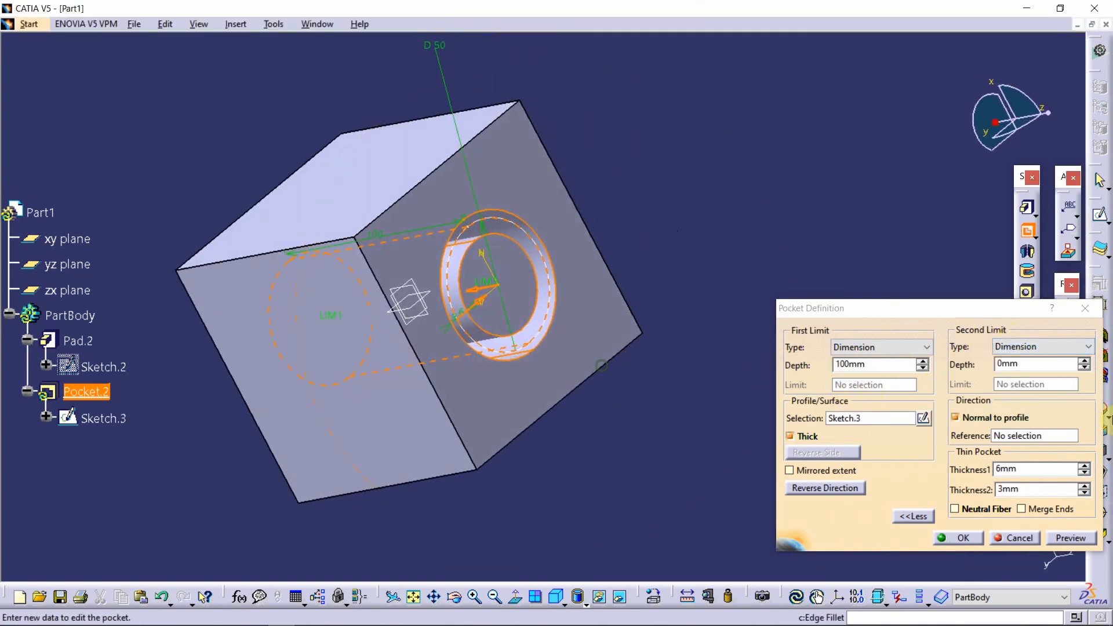
drag(1045, 361, 941, 351)
text(25)
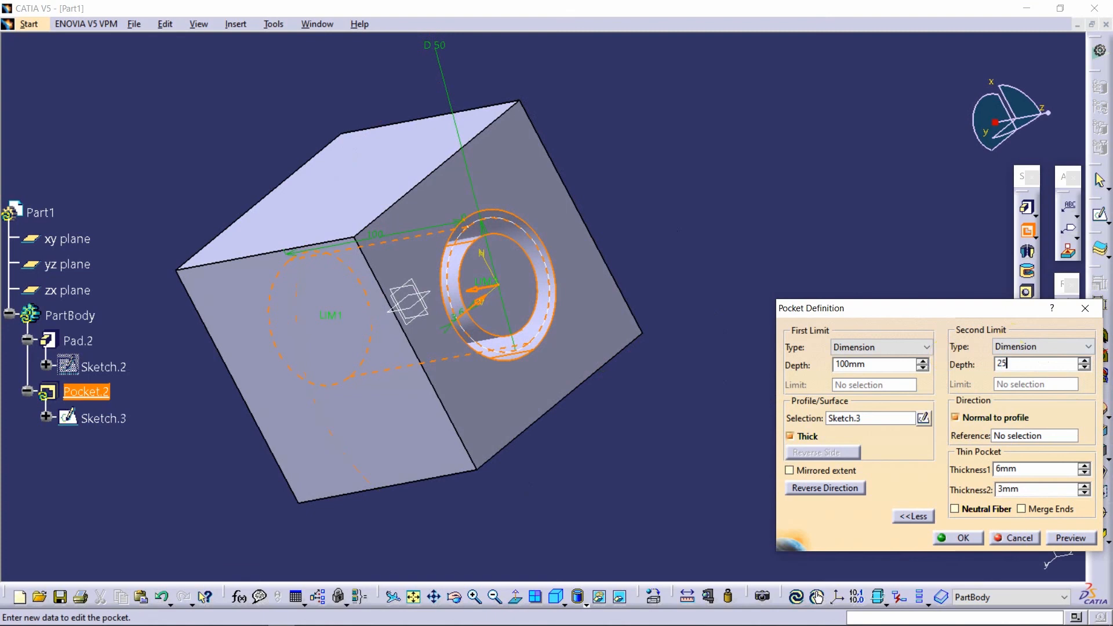
click(1047, 540)
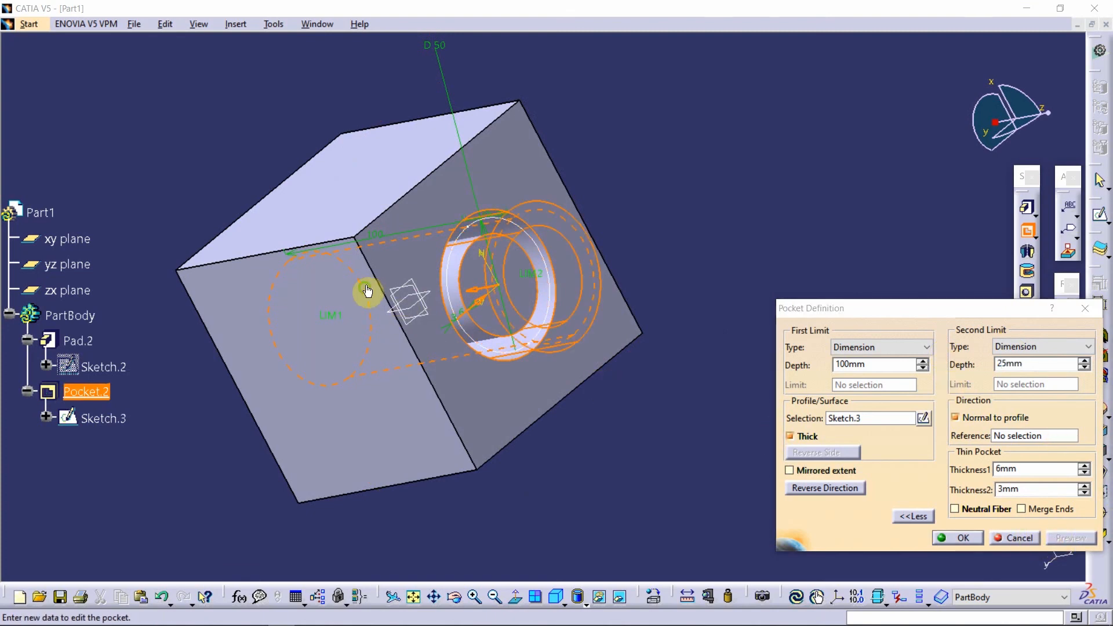
middle_drag(367, 291, 597, 273)
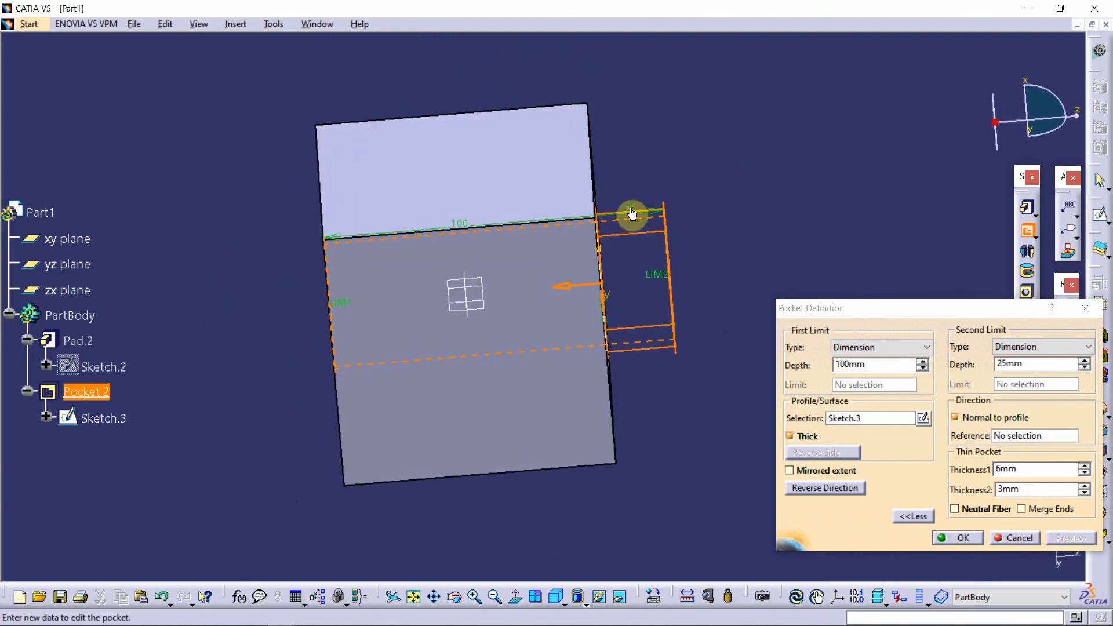
click(956, 537)
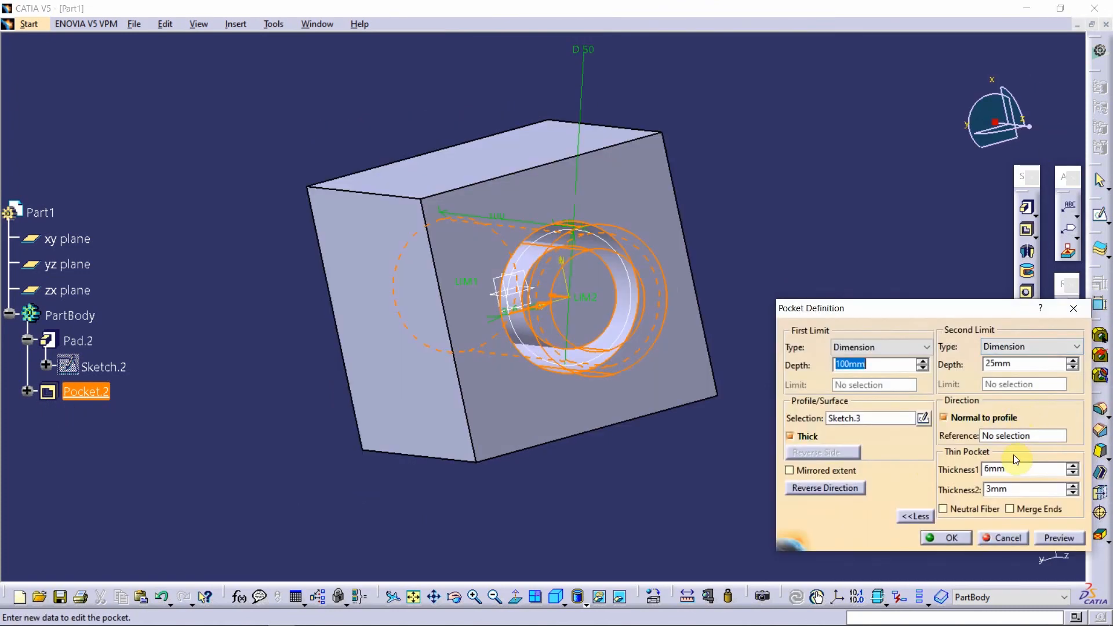